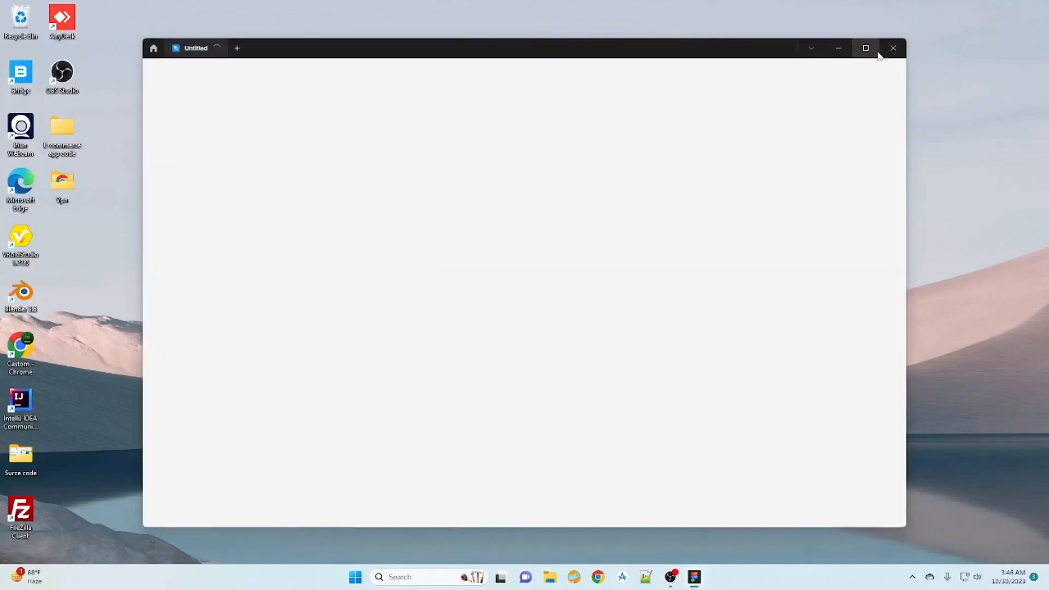
- Open the recent blank design file named Untitled
{"action": "left_click", "coordinate": [867, 49]}
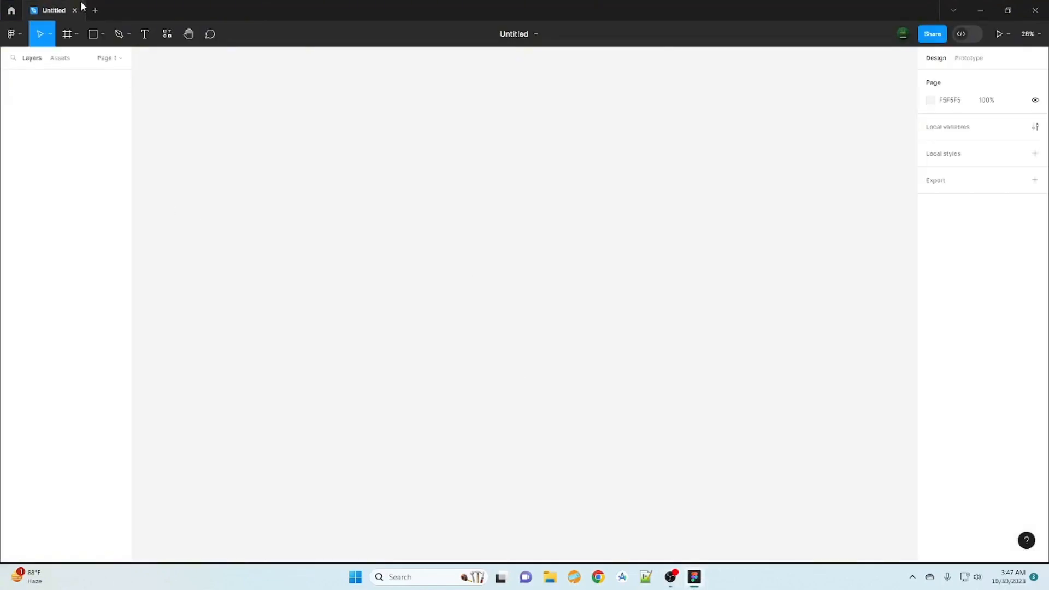
{"action": "left_click", "coordinate": [95, 10]}
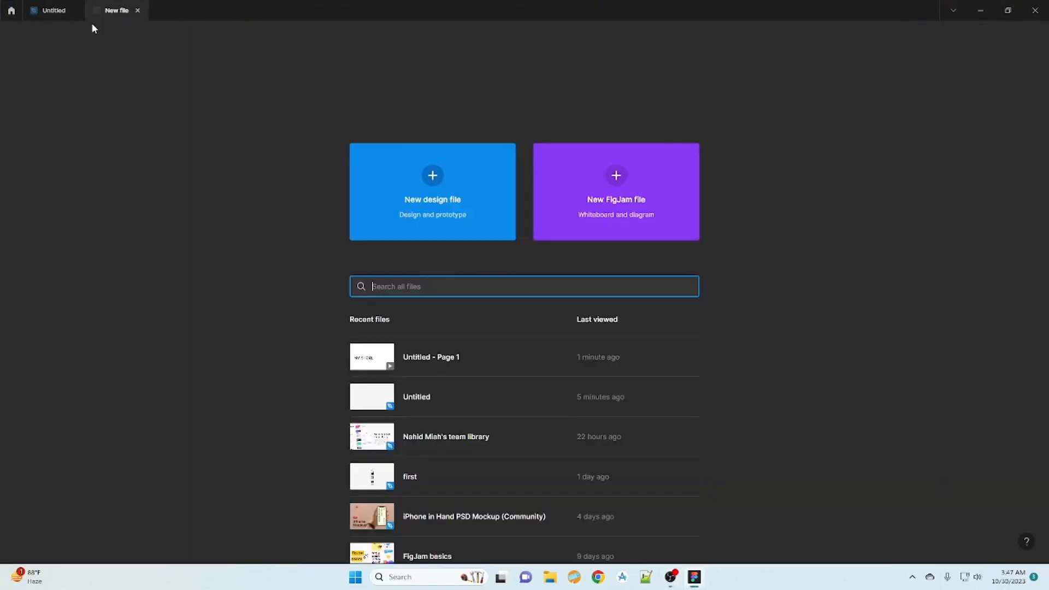
{"action": "left_click", "coordinate": [75, 11]}
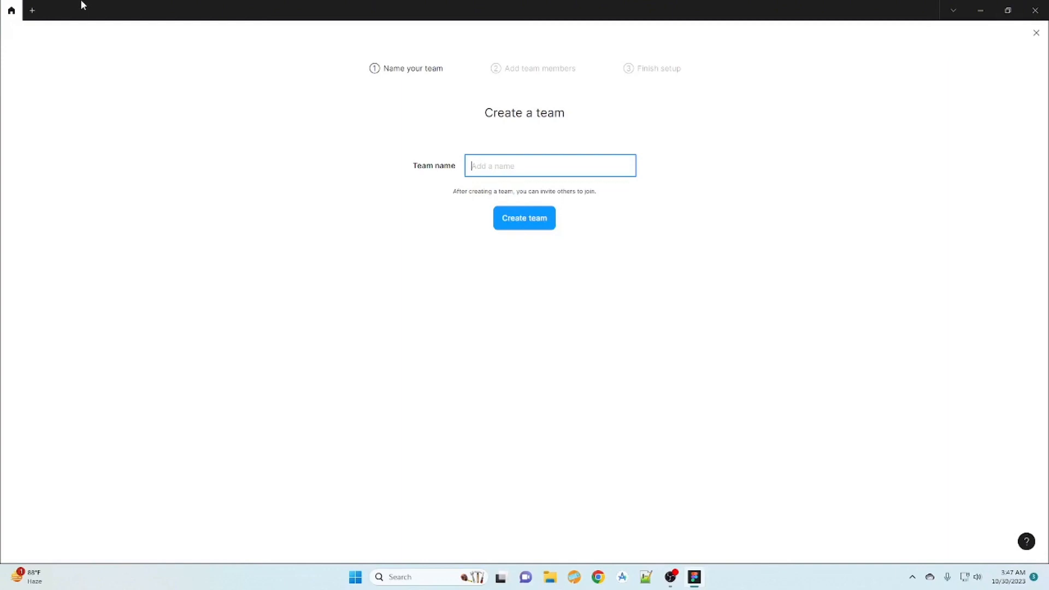
{"action": "left_click", "coordinate": [33, 10]}
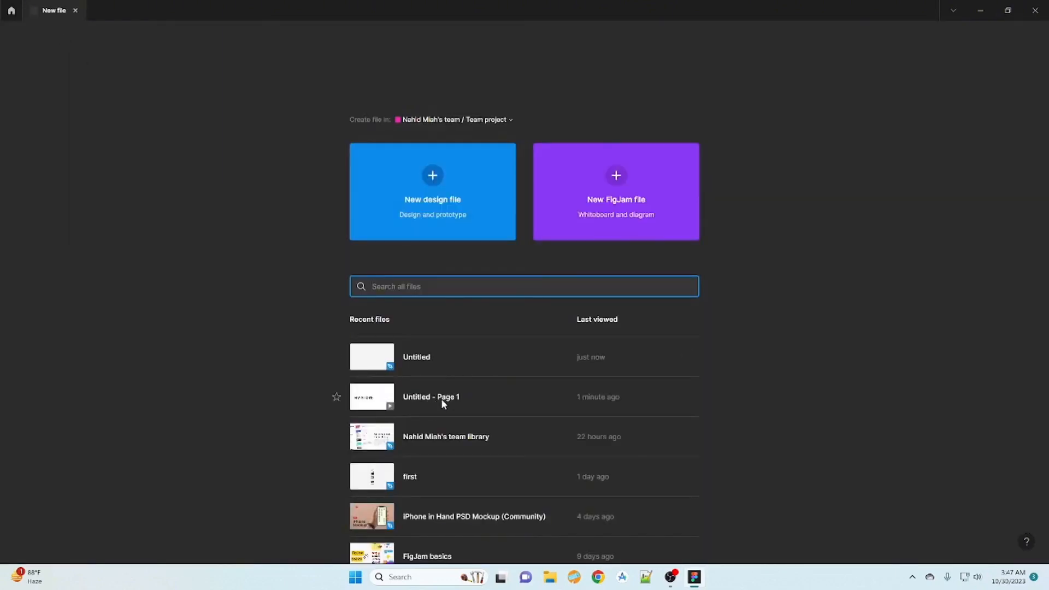
{"action": "left_click", "coordinate": [418, 360]}
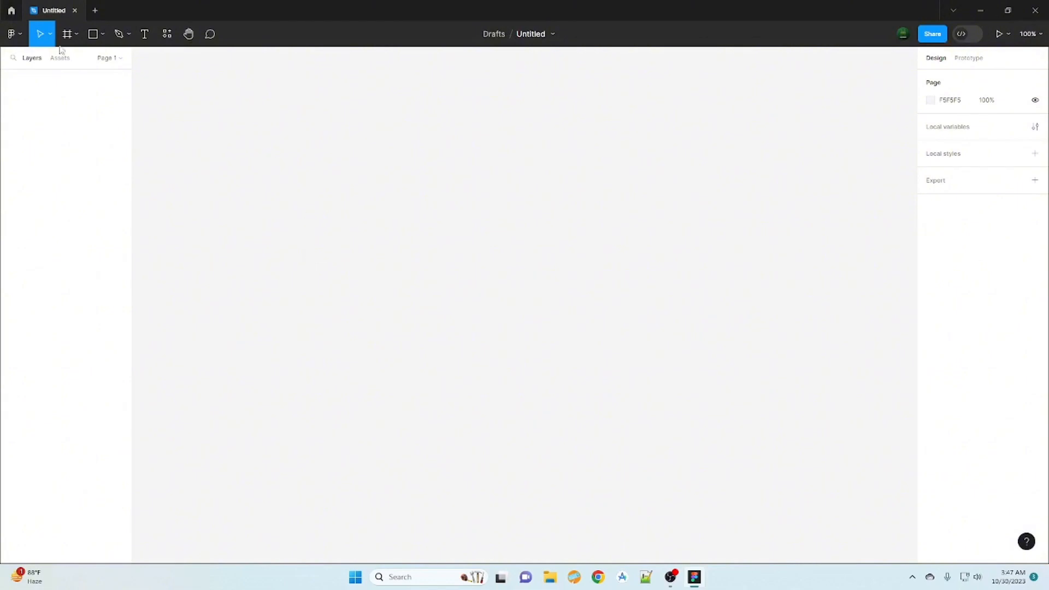
- Create a frame on the canvas from the iPhone 14 & 15 Pro Max preset
{"action": "left_click", "coordinate": [76, 34]}
{"action": "left_click", "coordinate": [87, 60]}
{"action": "left_click", "coordinate": [984, 113]}
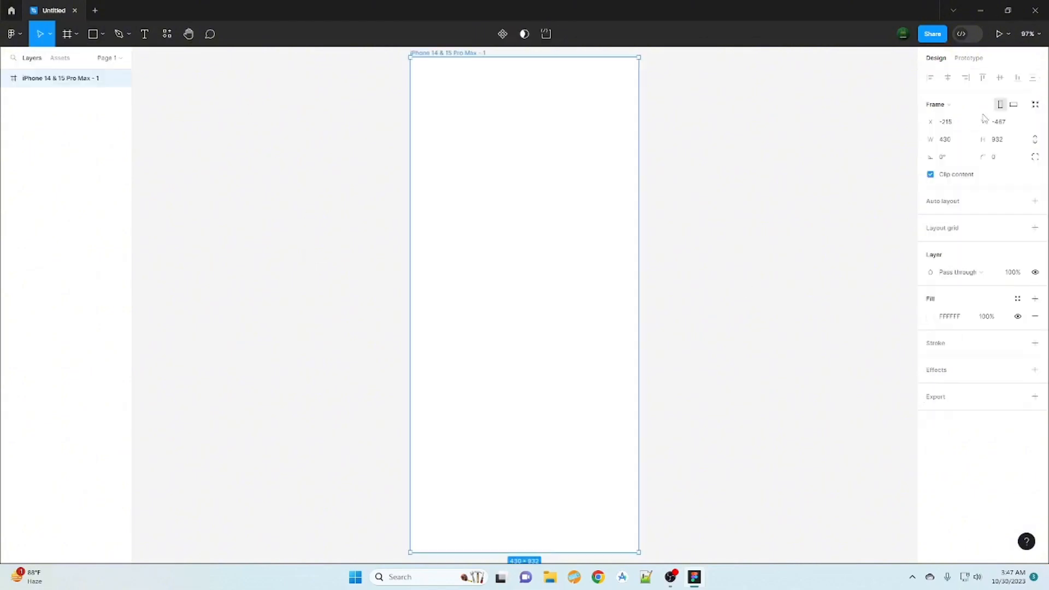
- Draw a rectangle about 263 × 339 inside the iPhone frame and move it to the frame's centre
{"action": "scroll", "coordinate": [627, 417], "scroll_direction": "down", "scroll_amount": 5}
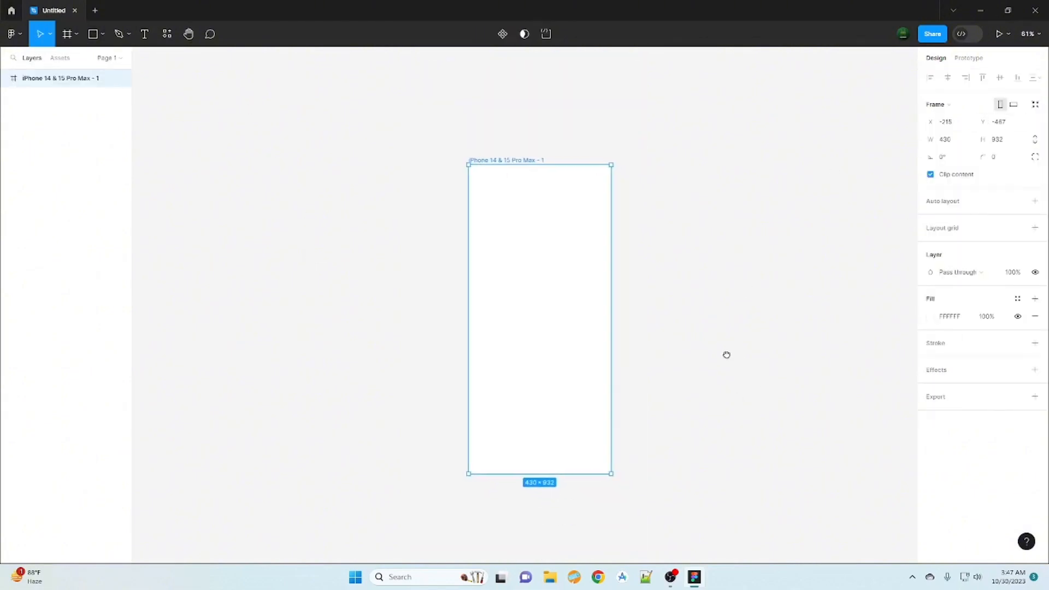
{"action": "scroll", "coordinate": [683, 337], "scroll_direction": "down", "scroll_amount": 1}
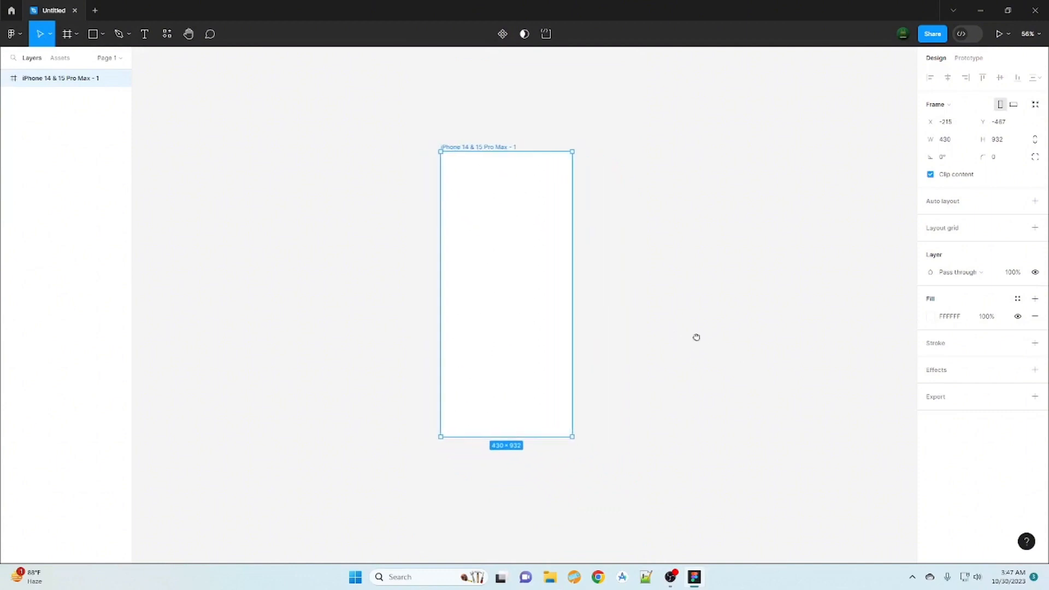
{"action": "left_click", "coordinate": [104, 37]}
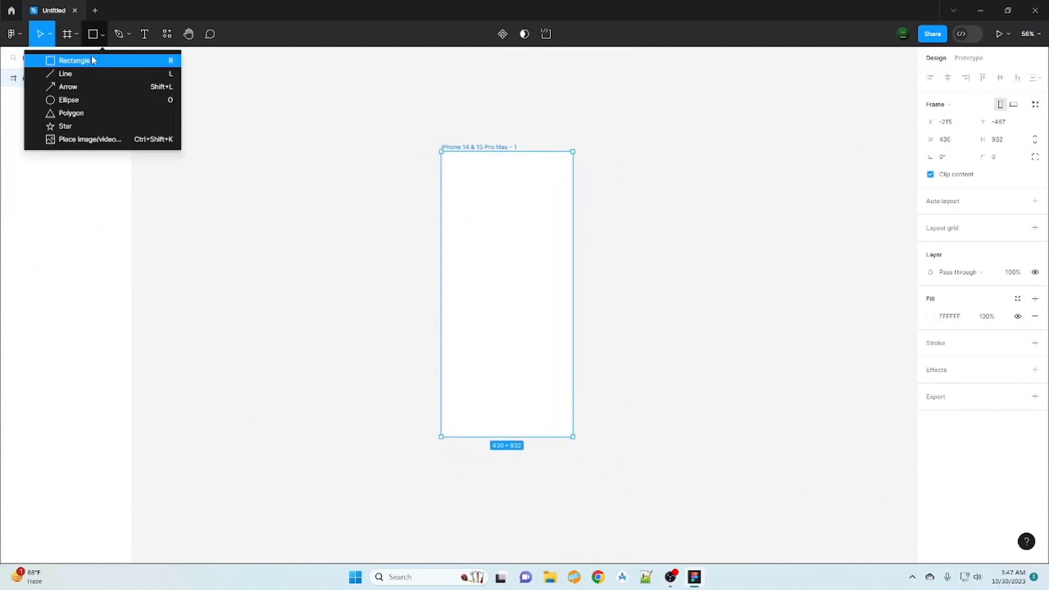
{"action": "left_click", "coordinate": [71, 58]}
{"action": "mouse_move", "coordinate": [462, 226]}
{"action": "left_mouse_down"}
{"action": "mouse_move", "coordinate": [520, 281]}
{"action": "mouse_move", "coordinate": [536, 331]}
{"action": "left_mouse_up"}
{"action": "left_click_drag", "start_coordinate": [515, 285], "coordinate": [519, 297]}
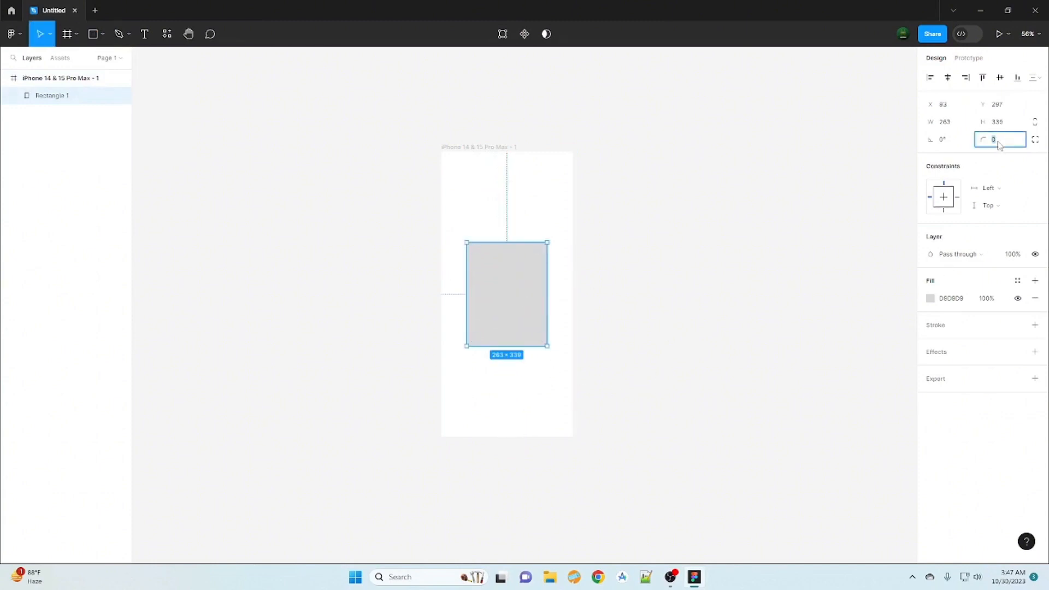
- Set the rectangle's corner radius to 30
{"action": "key", "text": "BackSpace"}
{"action": "type", "text": "30"}
{"action": "left_click", "coordinate": [708, 320]}
- Shrink the rounded rectangle to about 237 × 329 and centre it in the iPhone frame again
{"action": "left_click", "coordinate": [507, 302]}
{"action": "left_click_drag", "start_coordinate": [546, 346], "coordinate": [536, 345]}
{"action": "left_click_drag", "start_coordinate": [516, 303], "coordinate": [518, 305]}
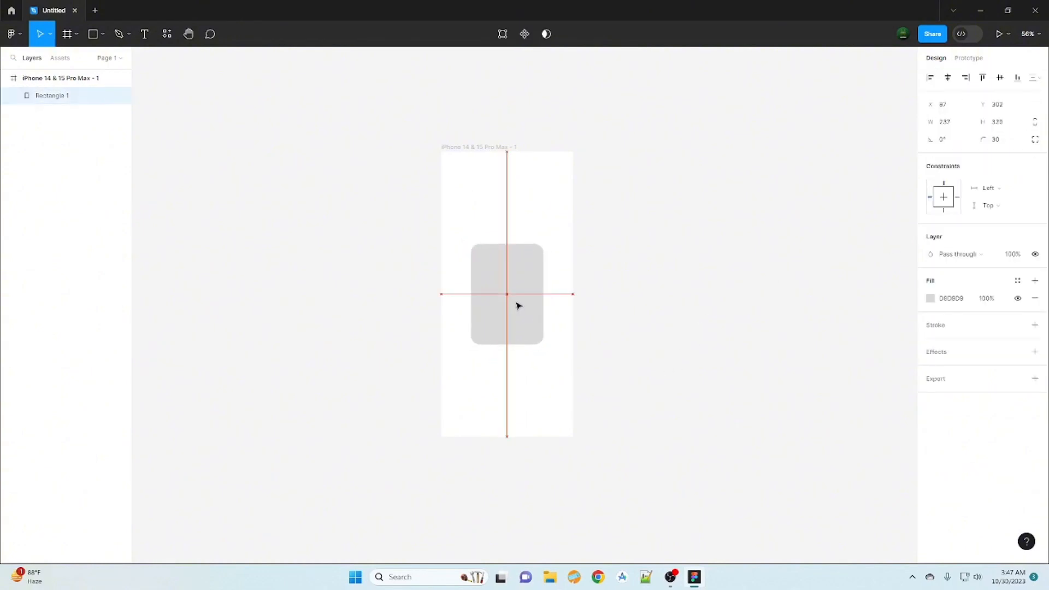
{"action": "left_click", "coordinate": [723, 398]}
- Duplicate the rounded rectangle and shift the copy horizontally to its right, at about X 350
{"action": "left_click", "coordinate": [524, 333]}
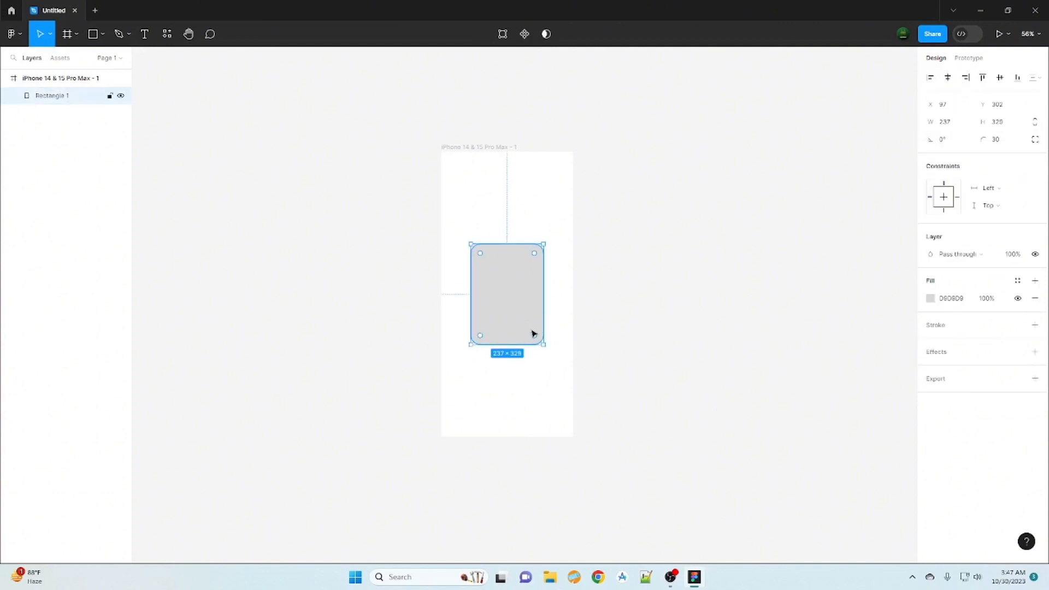
{"action": "key", "text": "ctrl+d"}
{"action": "left_click_drag", "start_coordinate": [932, 99], "coordinate": [963, 109]}
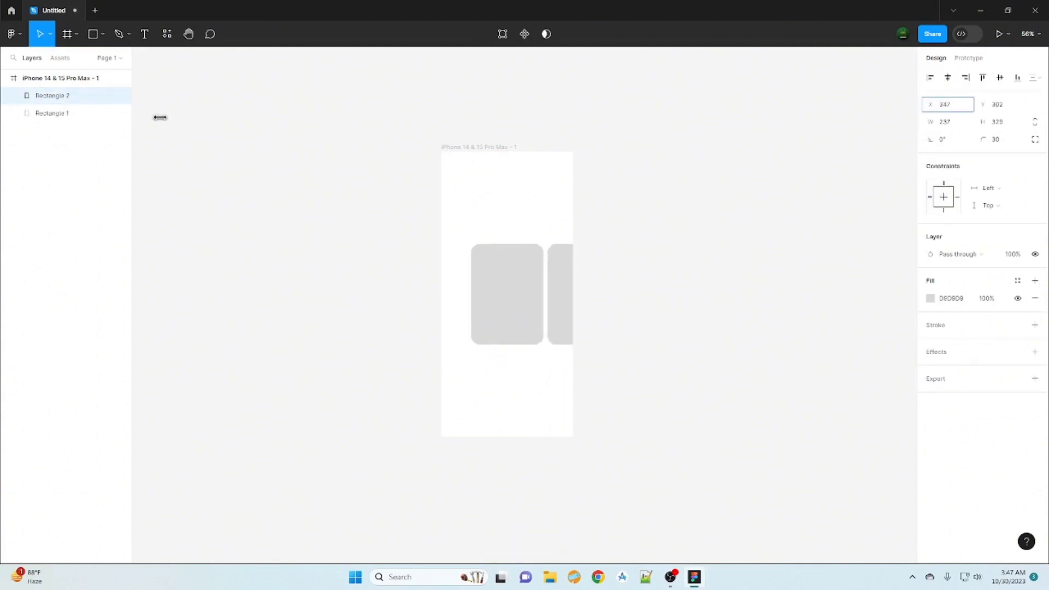
- Move both rectangles out of the iPhone frame so they sit above it in the layer order
{"action": "left_click", "coordinate": [63, 110]}
{"action": "left_click", "coordinate": [55, 99], "text": "shift"}
{"action": "left_click_drag", "start_coordinate": [56, 98], "coordinate": [72, 72]}
{"action": "left_click", "coordinate": [596, 324]}
- Duplicate the centre rectangle and shift the copy horizontally to its left, at about X -413
{"action": "left_click", "coordinate": [501, 304]}
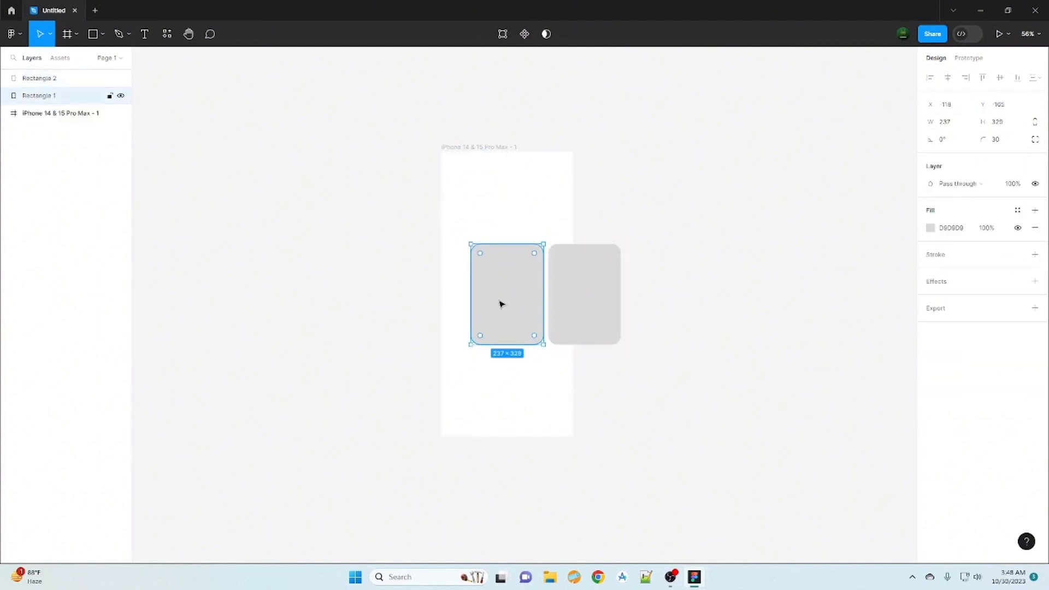
{"action": "key", "text": "ctrl+d"}
{"action": "left_click_drag", "start_coordinate": [928, 104], "coordinate": [612, 105]}
- Widen the gap to the rectangle right of centre and duplicate it as a further card on the right
{"action": "left_click", "coordinate": [614, 302]}
{"action": "left_click_drag", "start_coordinate": [931, 102], "coordinate": [192, 91]}
{"action": "key", "text": "ctrl+d"}
- Duplicate the left rectangle and shift the copy horizontally further left to about X -682
{"action": "left_click", "coordinate": [402, 304]}
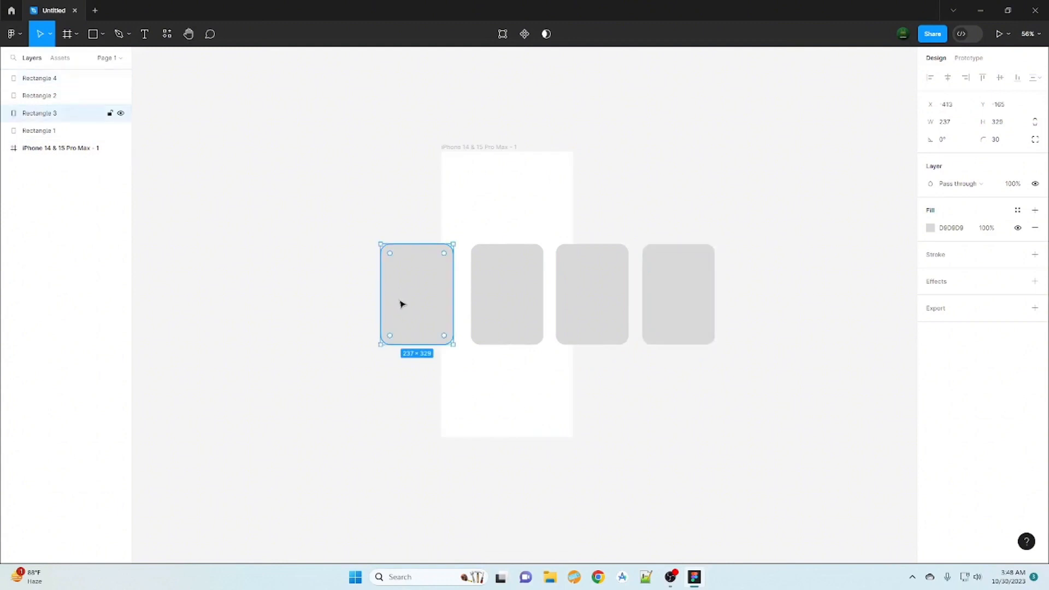
{"action": "key", "text": "ctrl+d"}
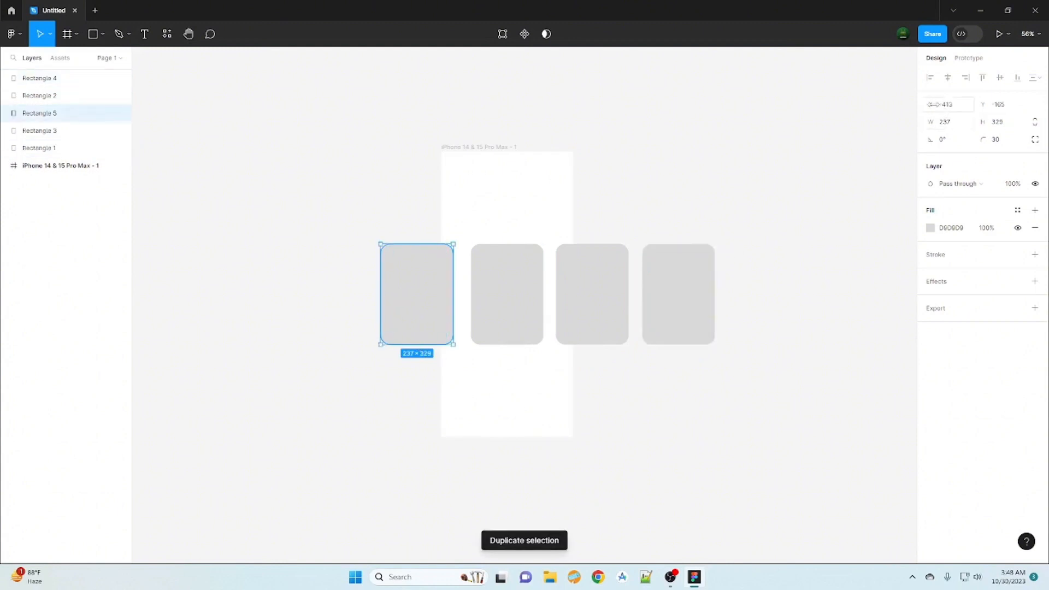
{"action": "left_click_drag", "start_coordinate": [930, 105], "coordinate": [639, 126]}
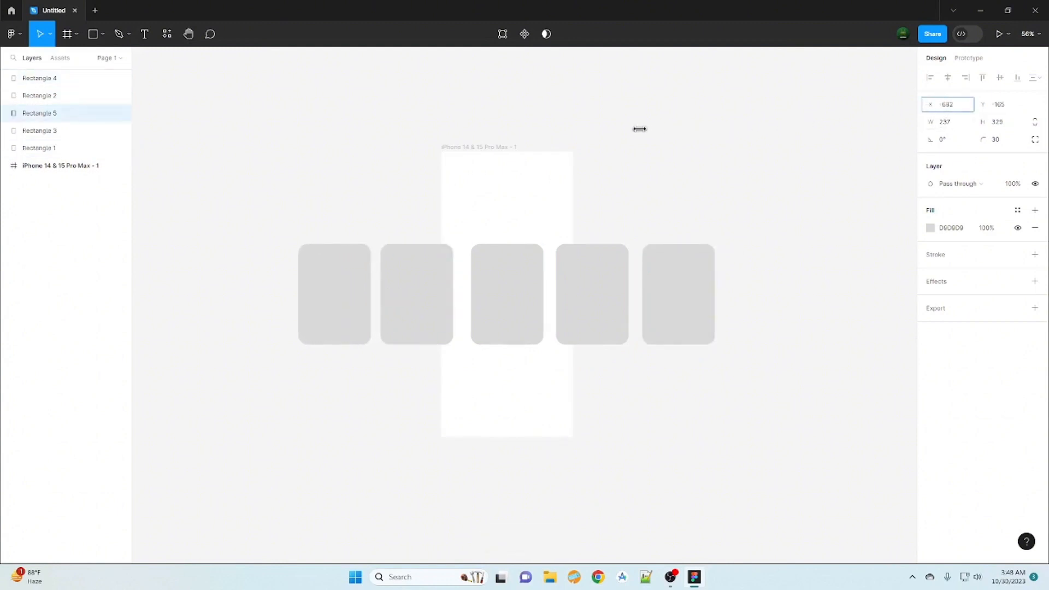
- Enlarge the centre rectangle about its middle to about 250 × 385
{"action": "left_click", "coordinate": [493, 306]}
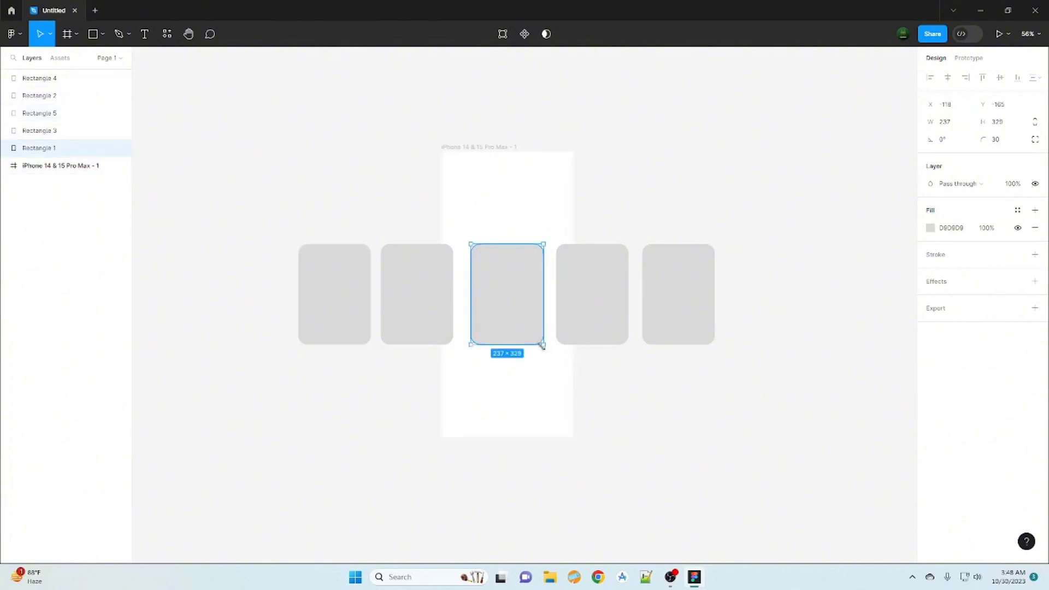
{"action": "mouse_move", "coordinate": [543, 345]}
{"action": "left_mouse_down"}
{"action": "mouse_move", "coordinate": [548, 362]}
{"action": "mouse_move", "coordinate": [534, 329]}
{"action": "left_mouse_up"}
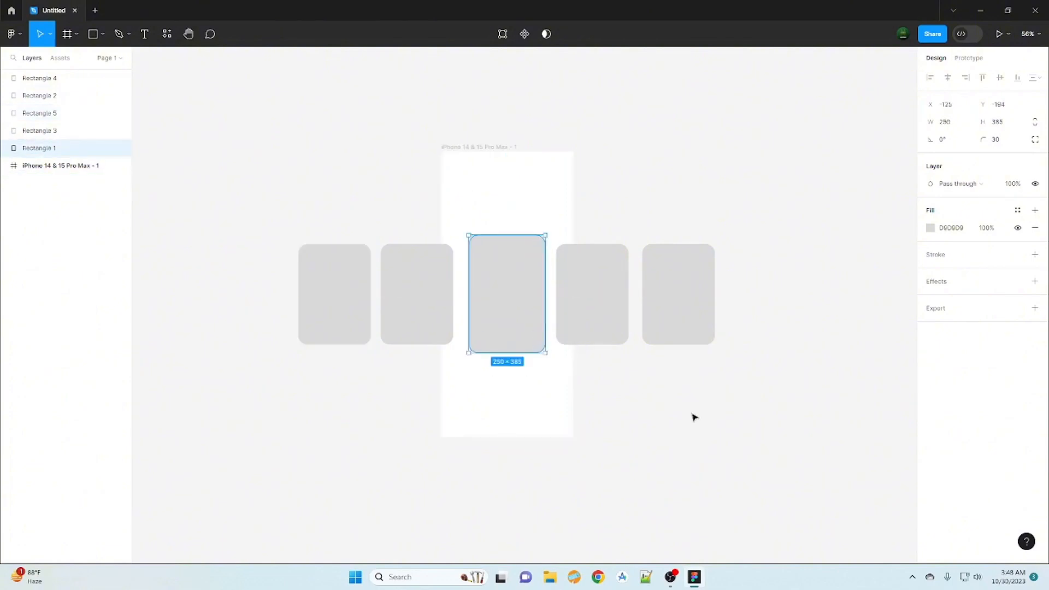
{"action": "left_click", "coordinate": [694, 425]}
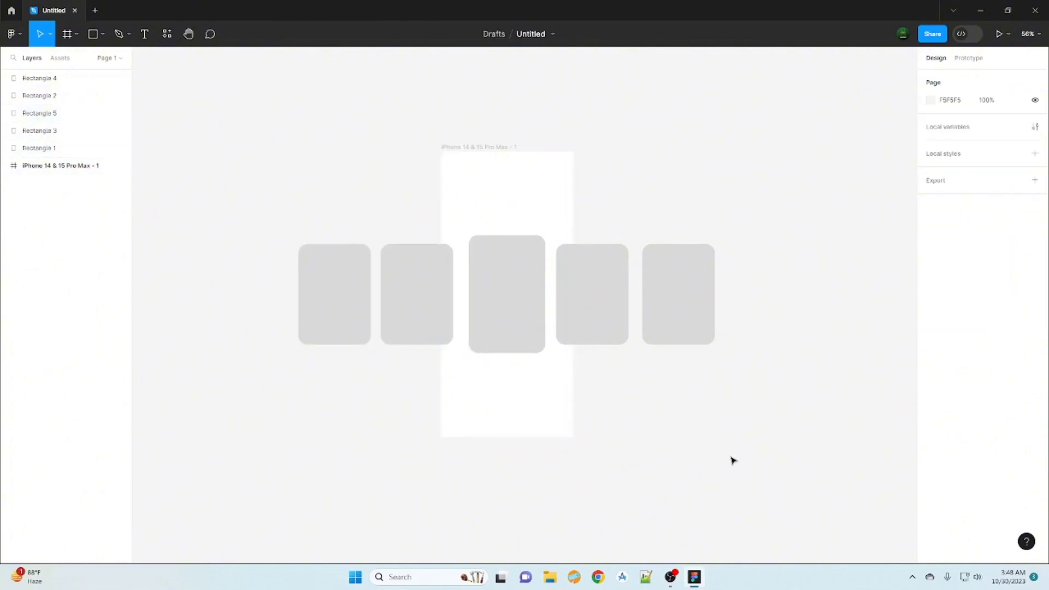
{"action": "left_click", "coordinate": [515, 335]}
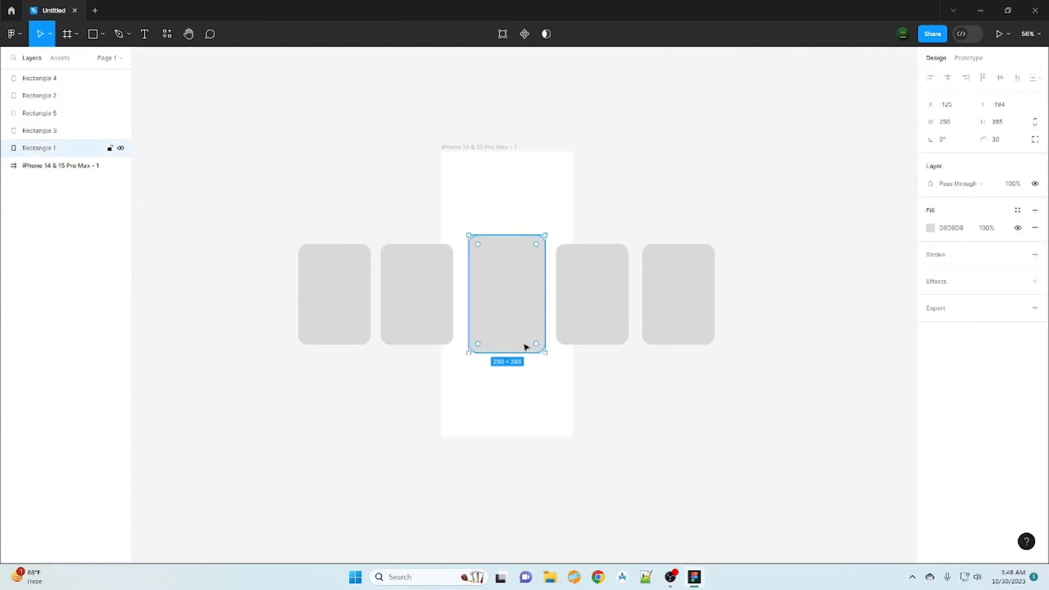
{"action": "right_click", "coordinate": [504, 301]}
{"action": "mouse_move", "coordinate": [566, 470]}
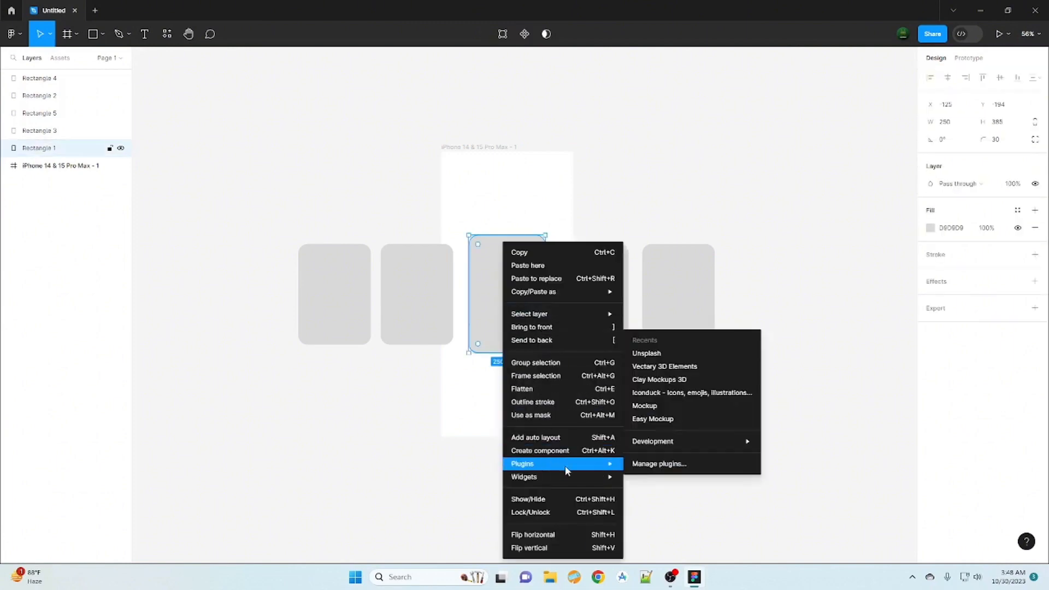
{"action": "left_click", "coordinate": [526, 85]}
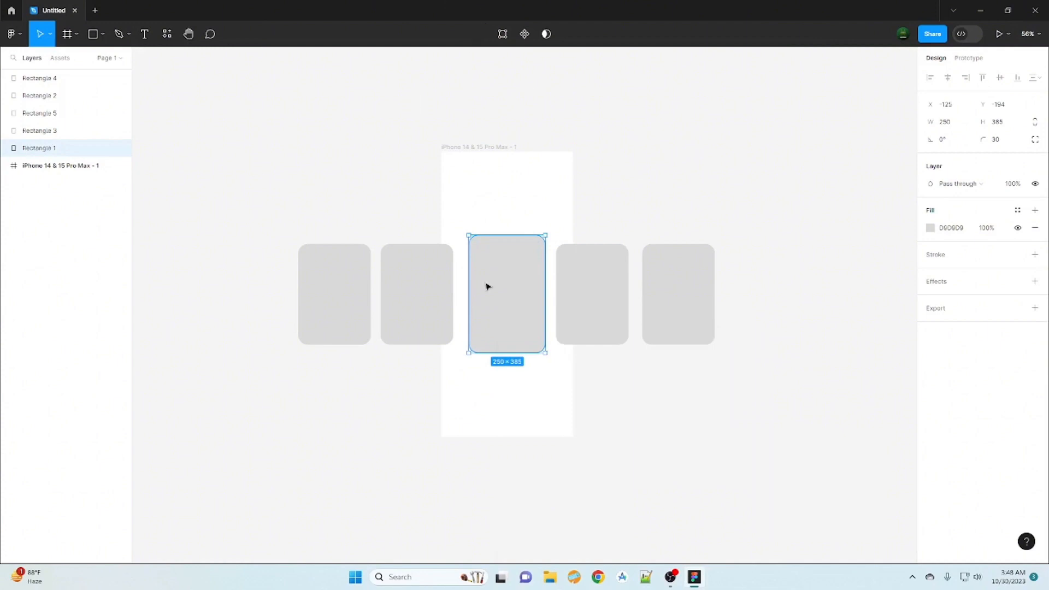
- Search the plugins for Unsplash and run it with the centre rectangle selected
{"action": "left_click", "coordinate": [168, 34]}
{"action": "left_click", "coordinate": [221, 58]}
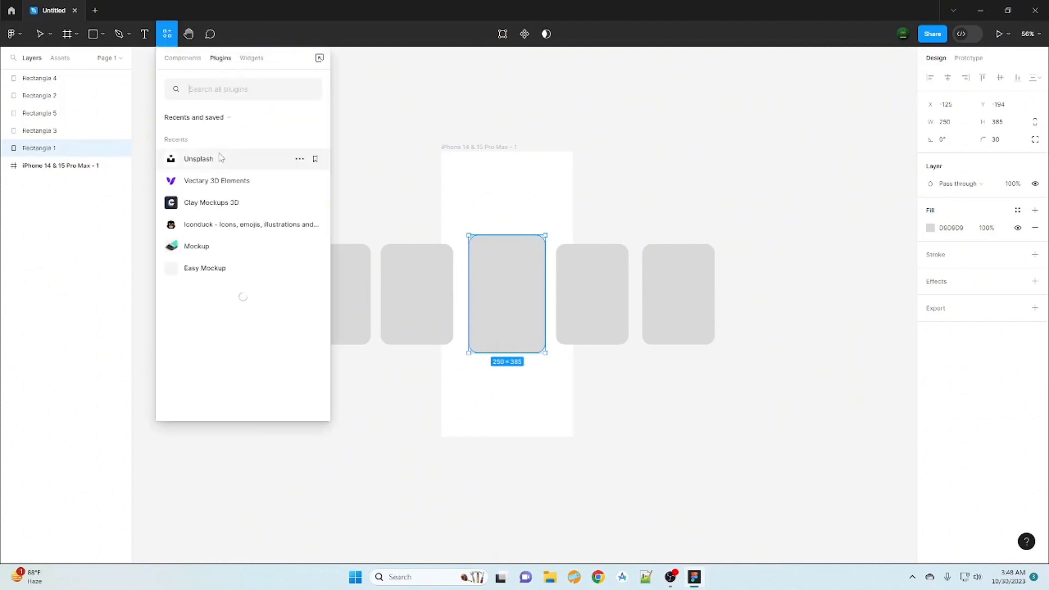
{"action": "left_click", "coordinate": [229, 89]}
{"action": "type", "text": "U"}
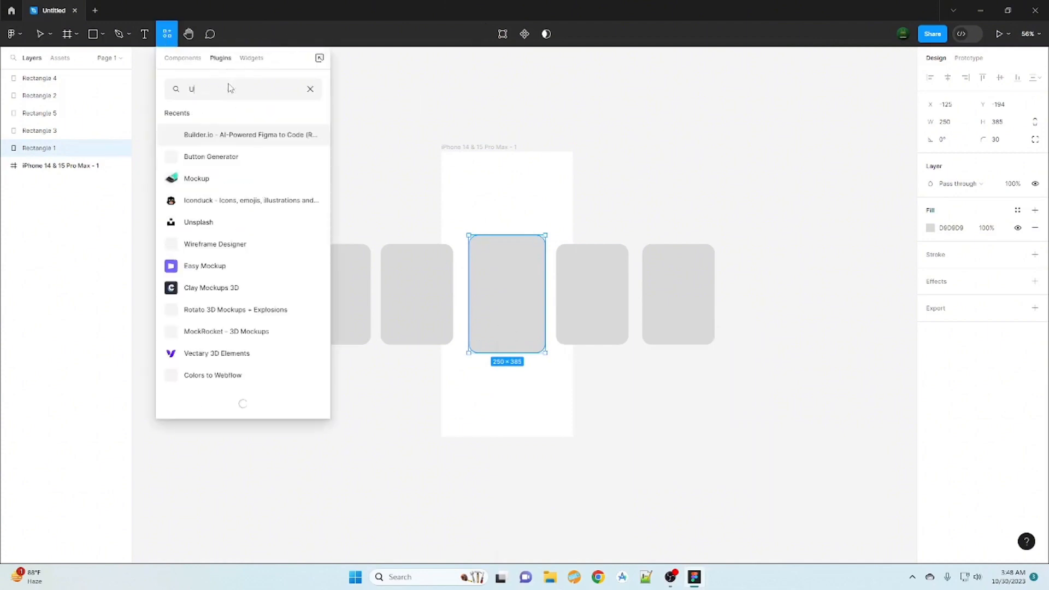
{"action": "type", "text": "NSPLAS"}
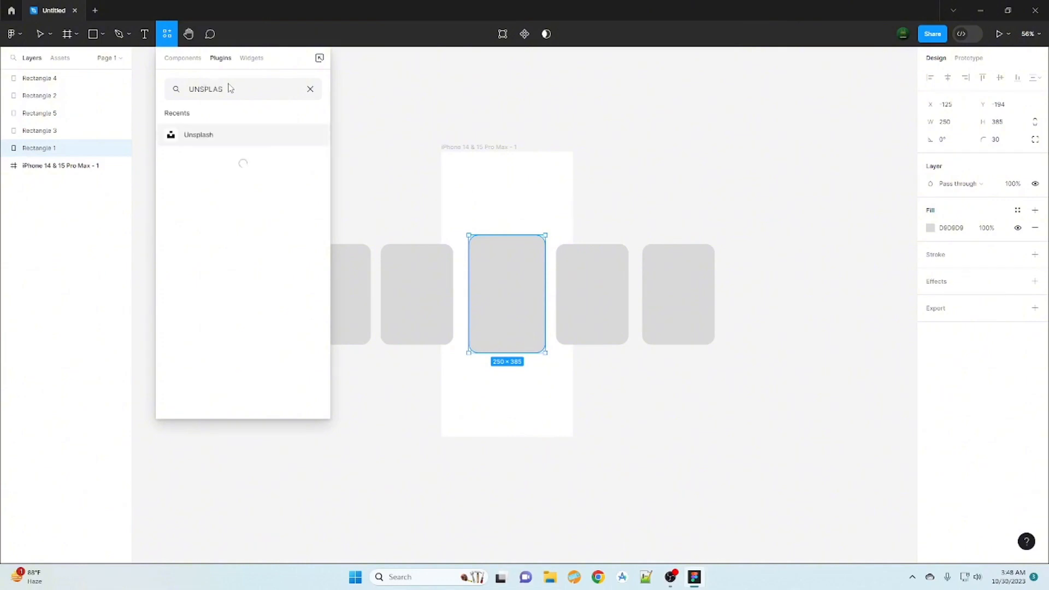
{"action": "left_click", "coordinate": [235, 141]}
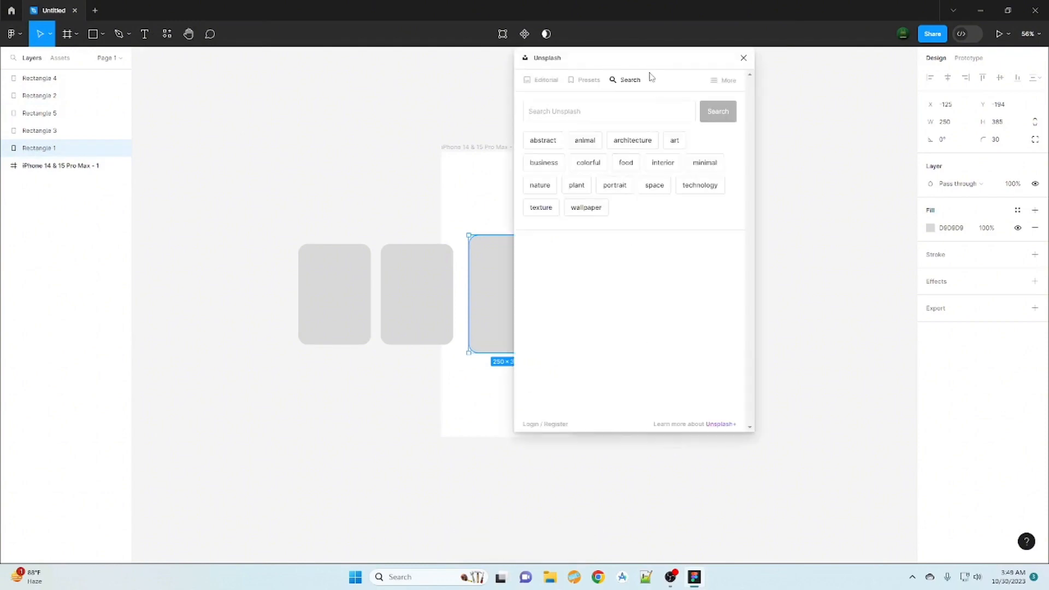
- Find food photos in Unsplash and fill the centre rectangle with the pancake stack picture
{"action": "left_click_drag", "start_coordinate": [652, 61], "coordinate": [907, 107]}
{"action": "left_click", "coordinate": [881, 210]}
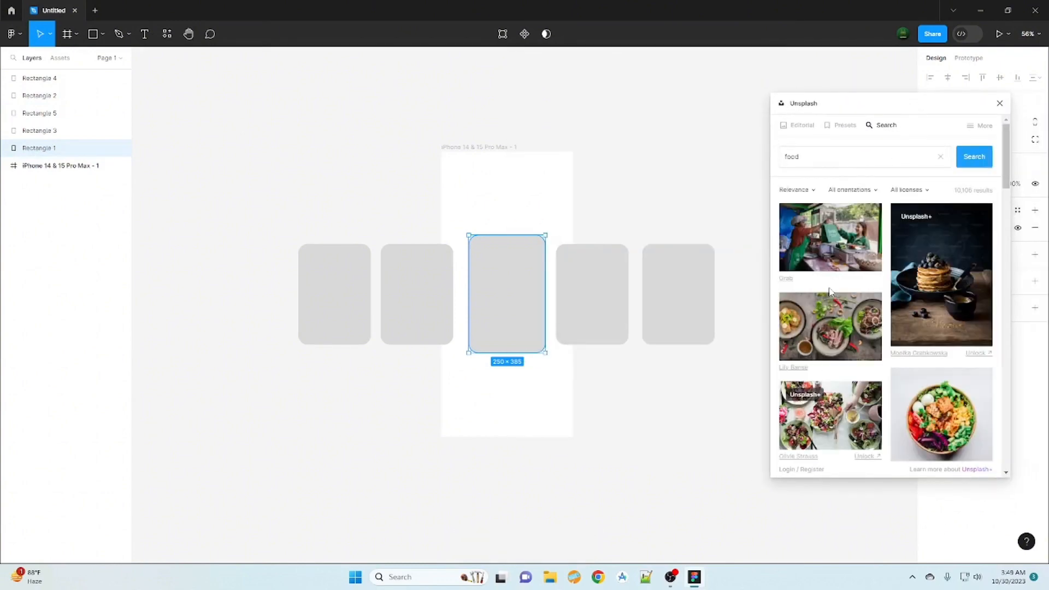
{"action": "scroll", "coordinate": [936, 392], "scroll_direction": "down", "scroll_amount": 5}
{"action": "left_click", "coordinate": [936, 392]}
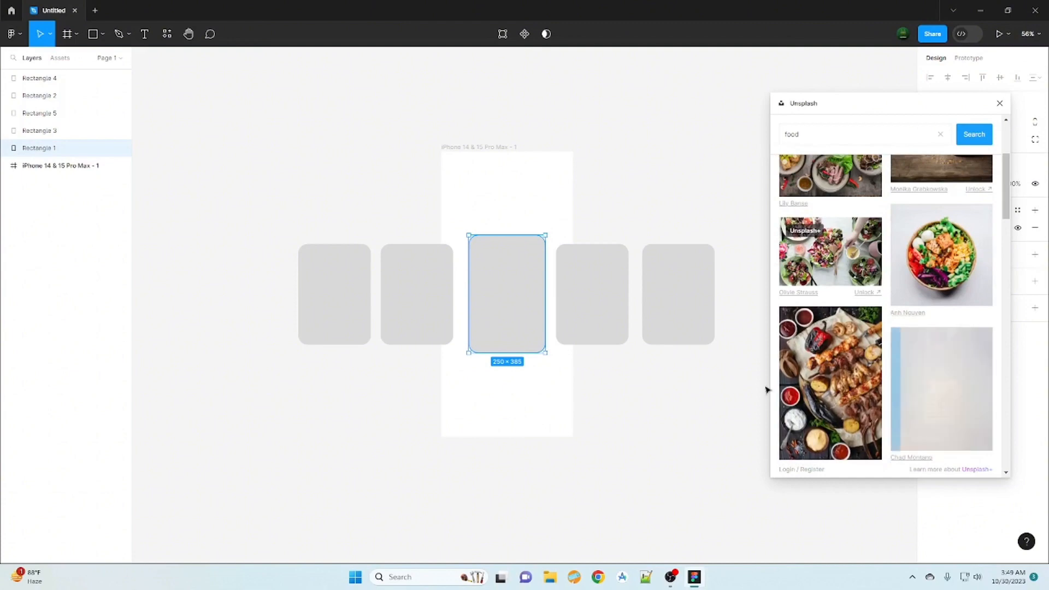
- Fill the two rectangles right of centre with the salad bowl photo and the dark-plate salad photo with orange slices
{"action": "left_click", "coordinate": [593, 310]}
{"action": "left_click", "coordinate": [949, 259]}
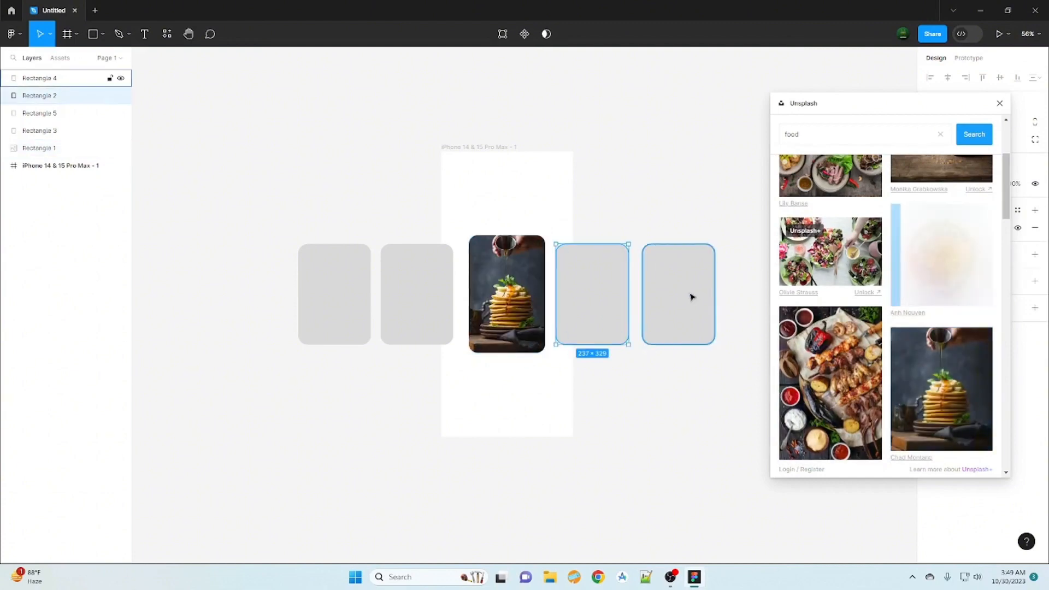
{"action": "left_click", "coordinate": [691, 295]}
{"action": "scroll", "coordinate": [904, 303], "scroll_direction": "down", "scroll_amount": 5}
{"action": "left_click", "coordinate": [903, 304]}
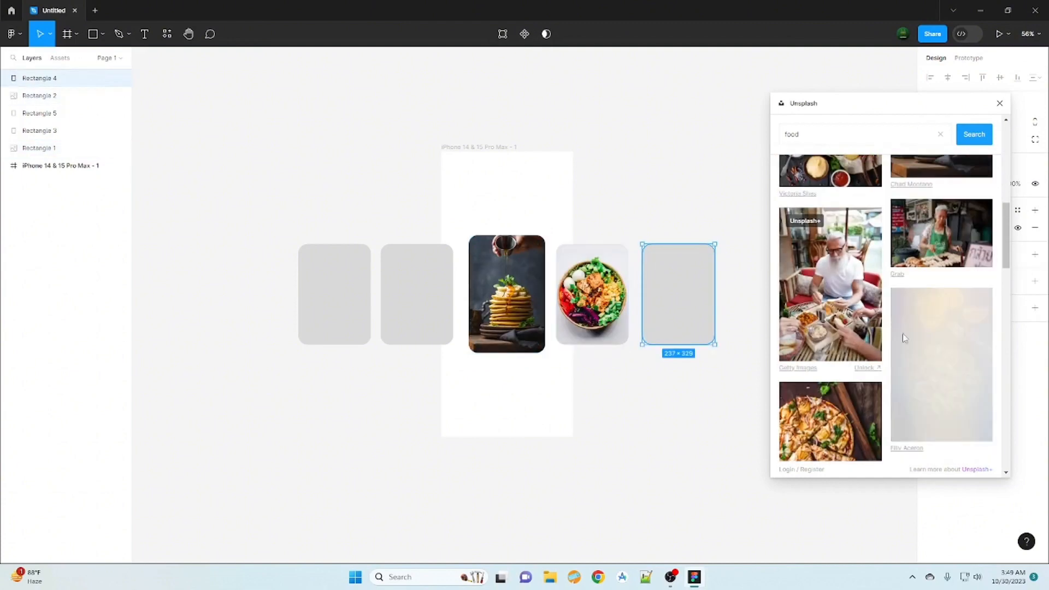
- Fill the two rectangles left of centre with the pizza and raspberry cake photos, and close the Unsplash plugin
{"action": "scroll", "coordinate": [903, 304], "scroll_direction": "down", "scroll_amount": 3}
{"action": "left_click", "coordinate": [415, 310]}
{"action": "left_click", "coordinate": [807, 301]}
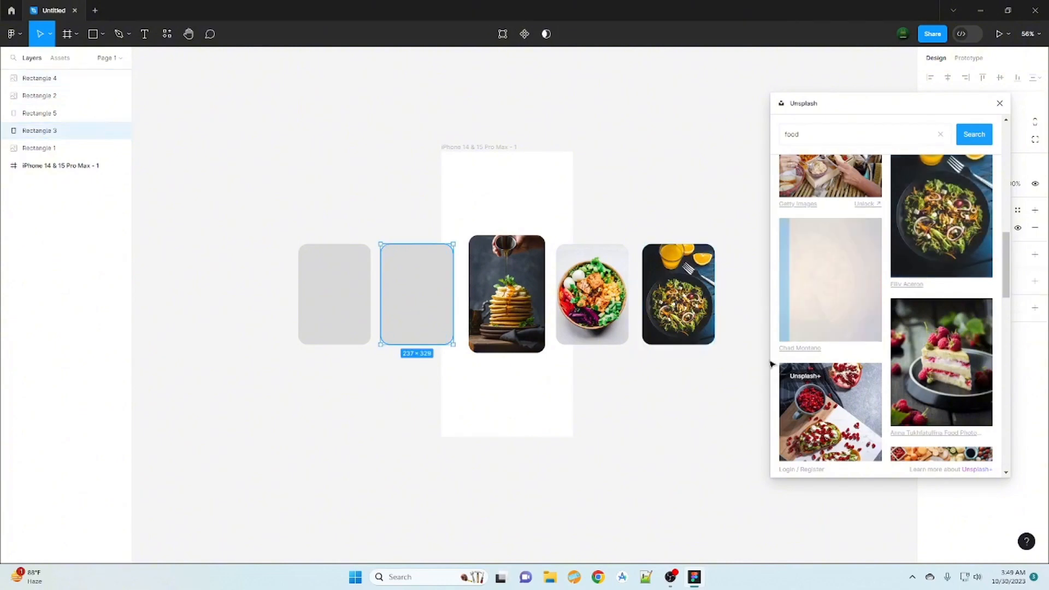
{"action": "left_click", "coordinate": [344, 312]}
{"action": "scroll", "coordinate": [942, 329], "scroll_direction": "down", "scroll_amount": 1}
{"action": "left_click", "coordinate": [942, 329]}
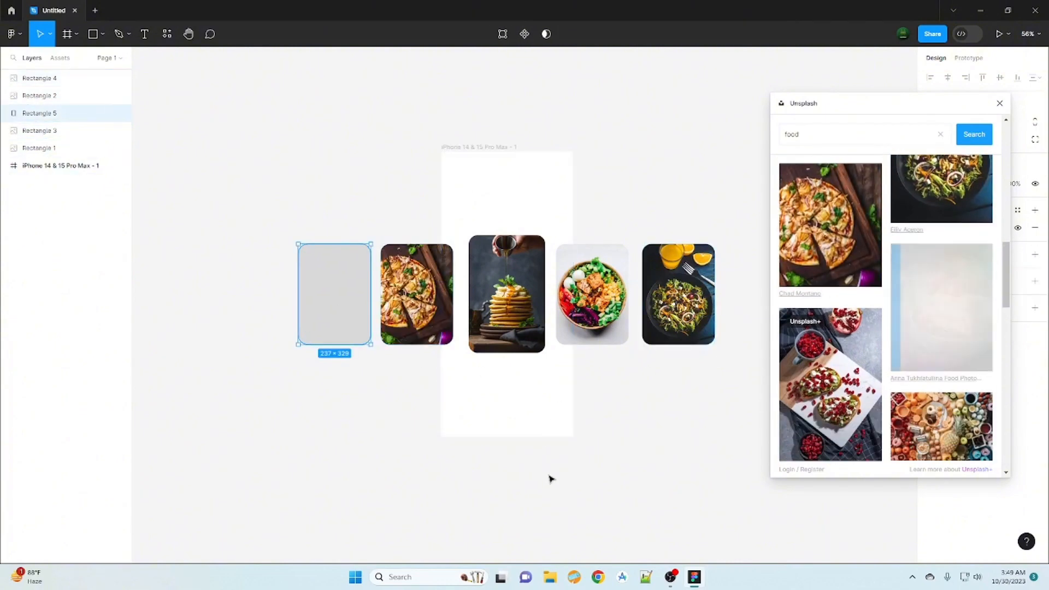
{"action": "key", "text": "Escape"}
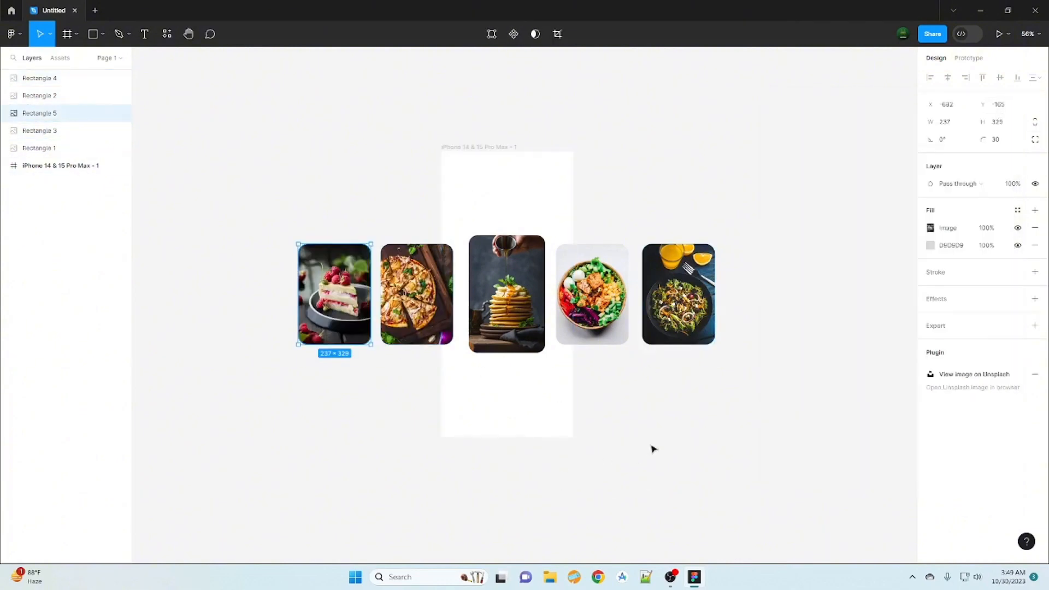
- Select all five photo rectangles and move them into the iPhone 14 & 15 Pro Max frame
{"action": "left_click", "coordinate": [44, 78]}
{"action": "left_click", "coordinate": [50, 146], "text": "shift"}
{"action": "left_click_drag", "start_coordinate": [50, 146], "coordinate": [60, 170]}
- Add the text "MY STORE" above the photo cards near the iPhone frame's upper-left corner
{"action": "left_click", "coordinate": [145, 34]}
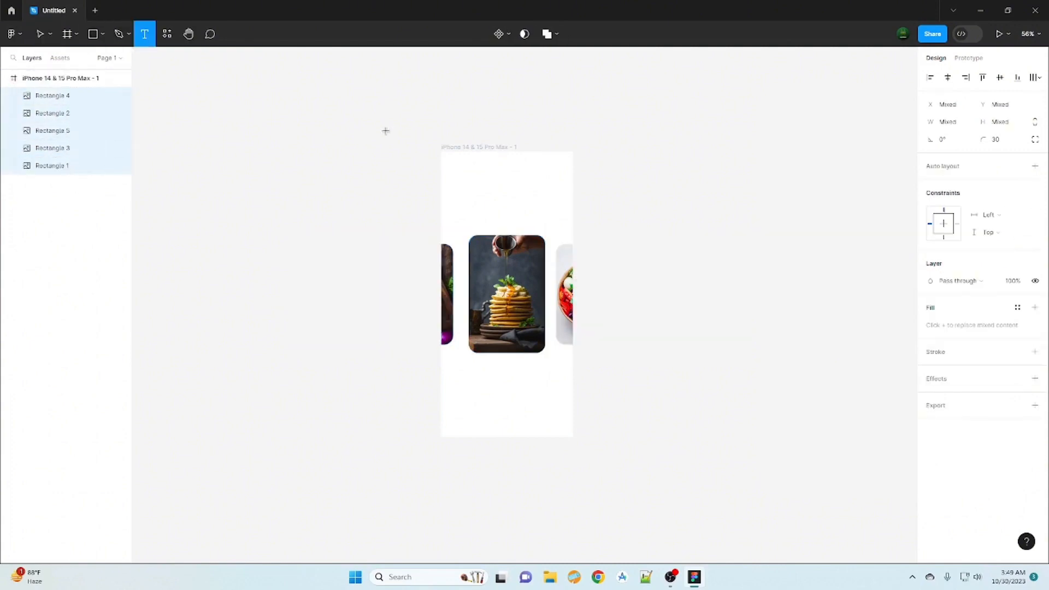
{"action": "left_click", "coordinate": [453, 185]}
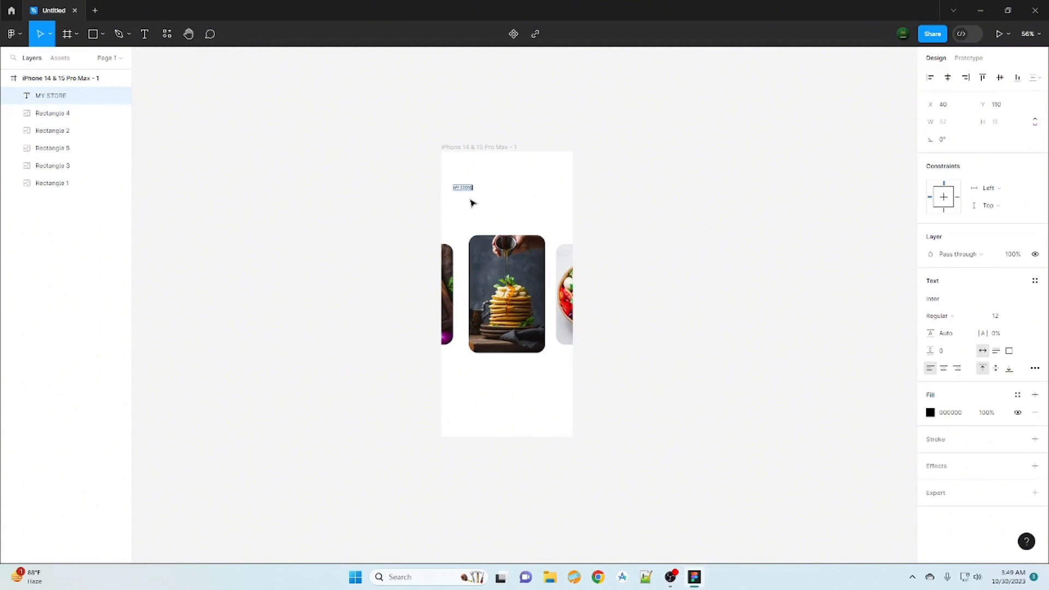
{"action": "left_click", "coordinate": [1005, 320]}
{"action": "left_click", "coordinate": [1024, 316]}
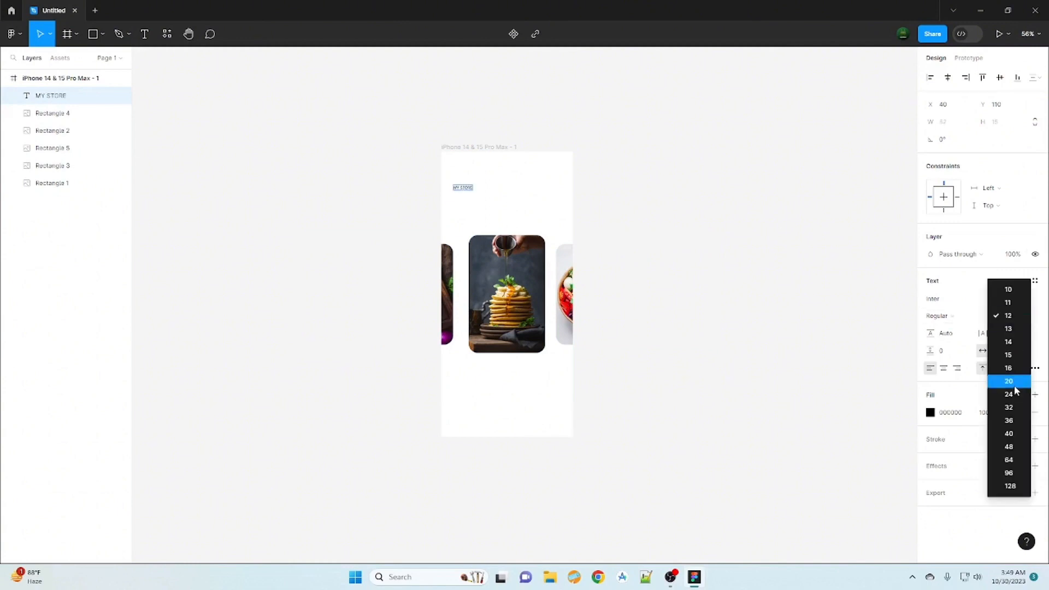
{"action": "left_click", "coordinate": [1014, 427]}
{"action": "left_click", "coordinate": [667, 297]}
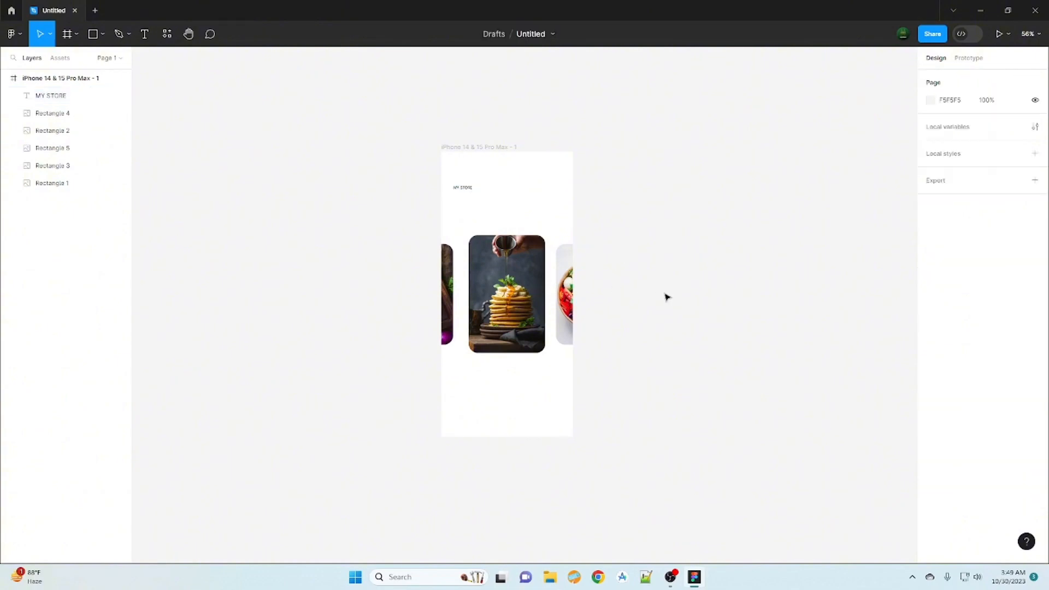
- Set the "MY STORE" text to font size 36 and weight Extra Bold
{"action": "left_click", "coordinate": [74, 100]}
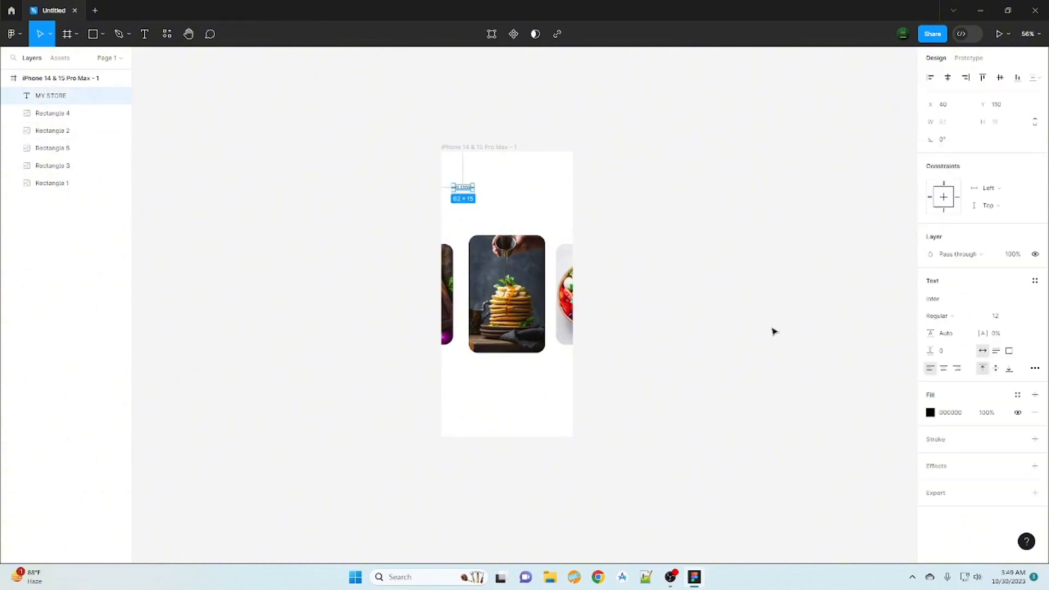
{"action": "left_click", "coordinate": [1028, 317]}
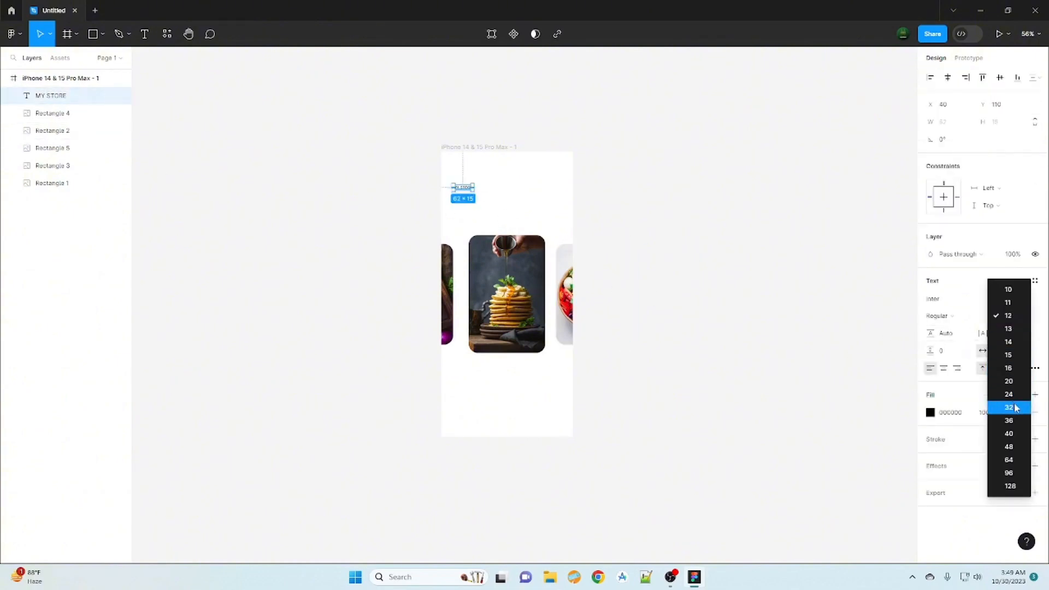
{"action": "left_click", "coordinate": [1006, 424]}
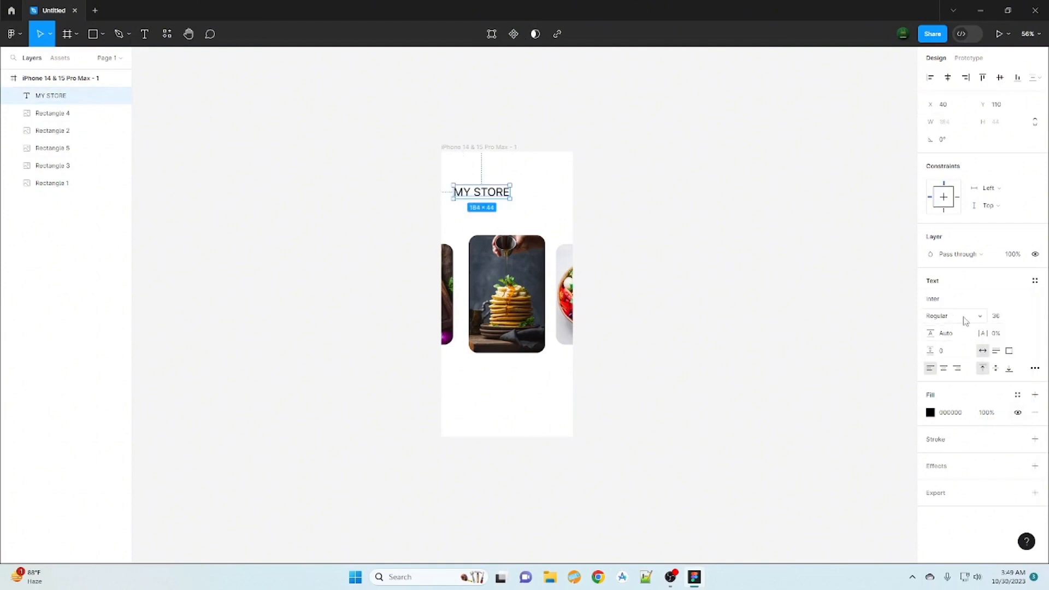
{"action": "left_click", "coordinate": [966, 321]}
{"action": "left_click", "coordinate": [963, 356]}
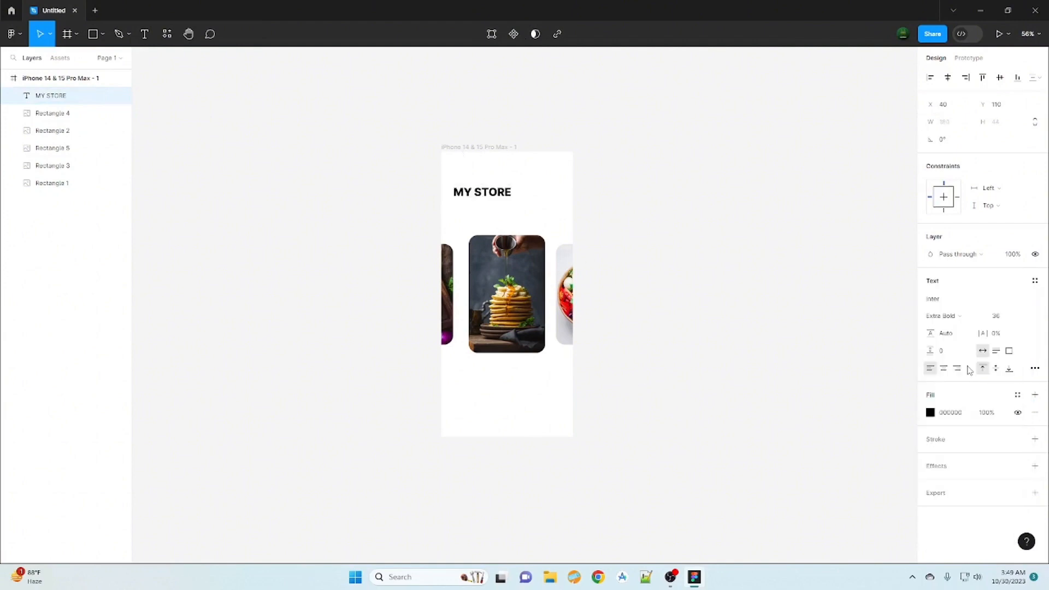
{"action": "left_click", "coordinate": [710, 366]}
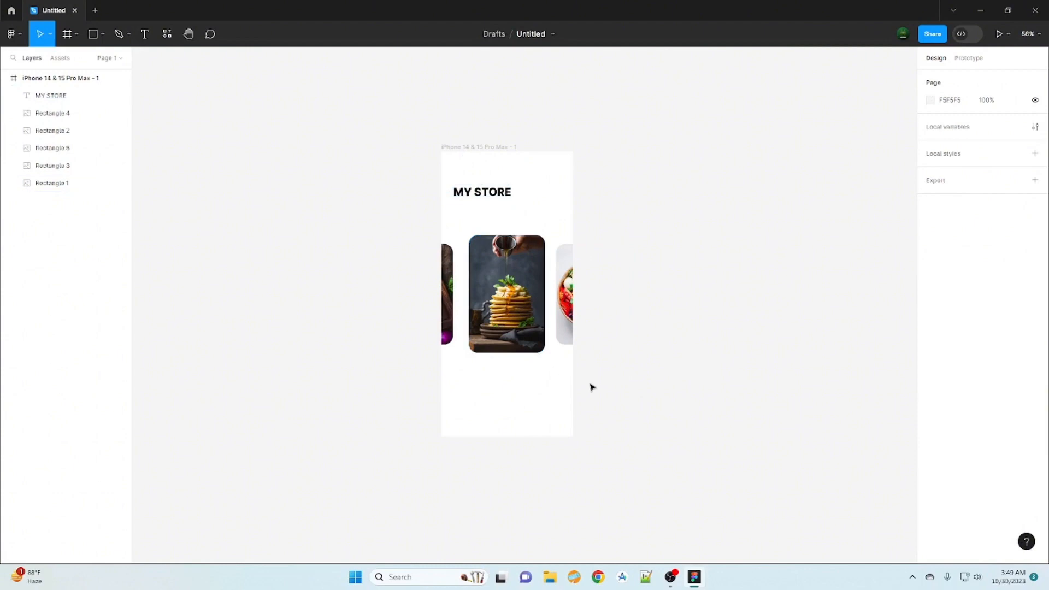
- Group the five photo card rectangles inside the iPhone frame
{"action": "left_click", "coordinate": [67, 113]}
{"action": "left_click", "coordinate": [68, 183], "text": "shift"}
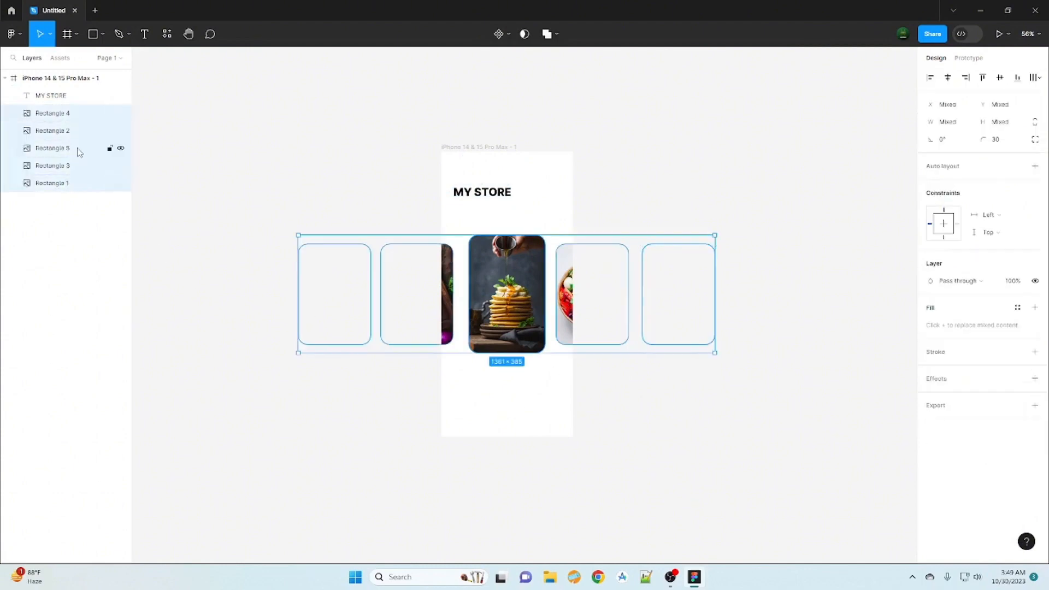
{"action": "right_click", "coordinate": [75, 148]}
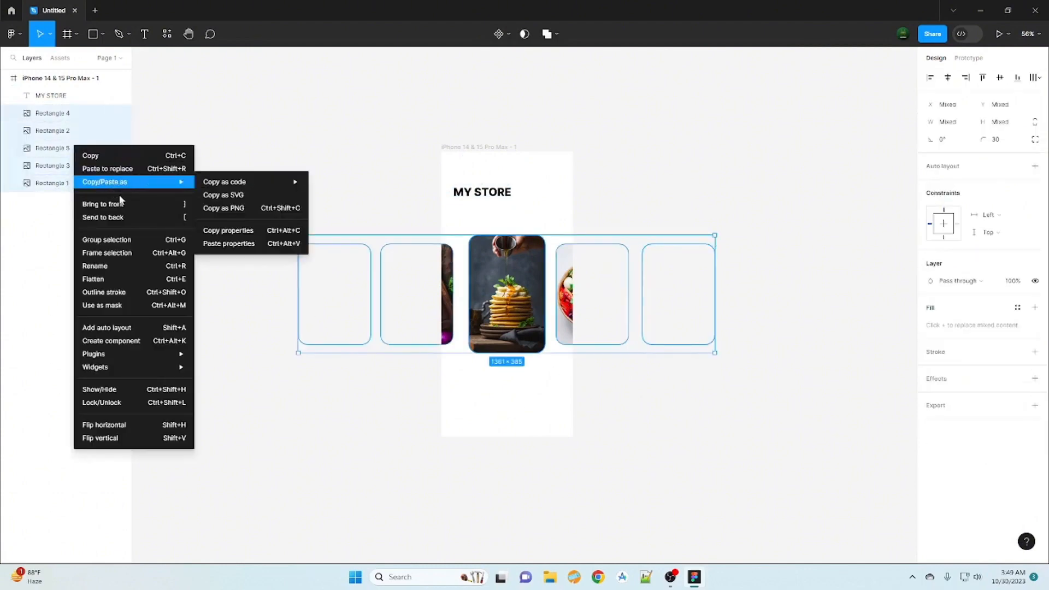
{"action": "left_click", "coordinate": [178, 240]}
{"action": "left_click", "coordinate": [677, 489]}
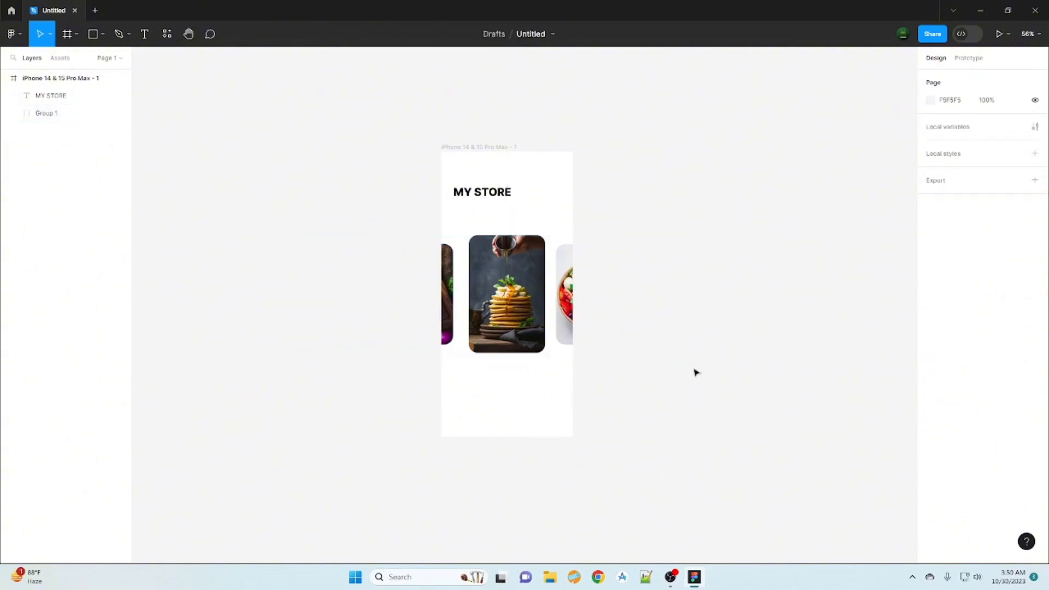
- Duplicate the iPhone 14 & 15 Pro Max frame four times to make a row of five screens
{"action": "left_click", "coordinate": [39, 81]}
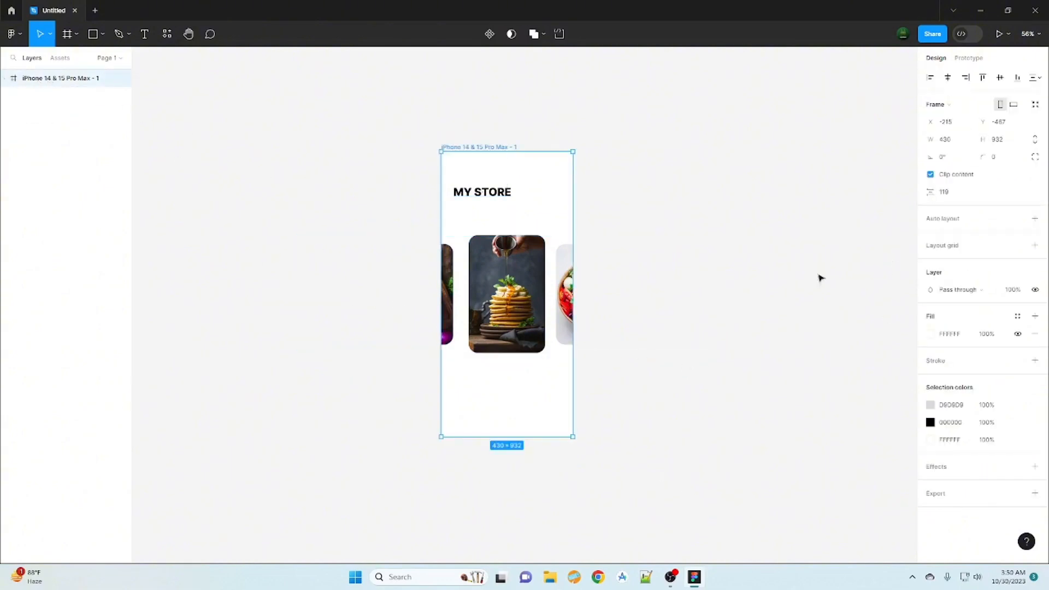
{"action": "key", "text": "ctrl+d"}
{"action": "key", "text": "ctrl+d"}
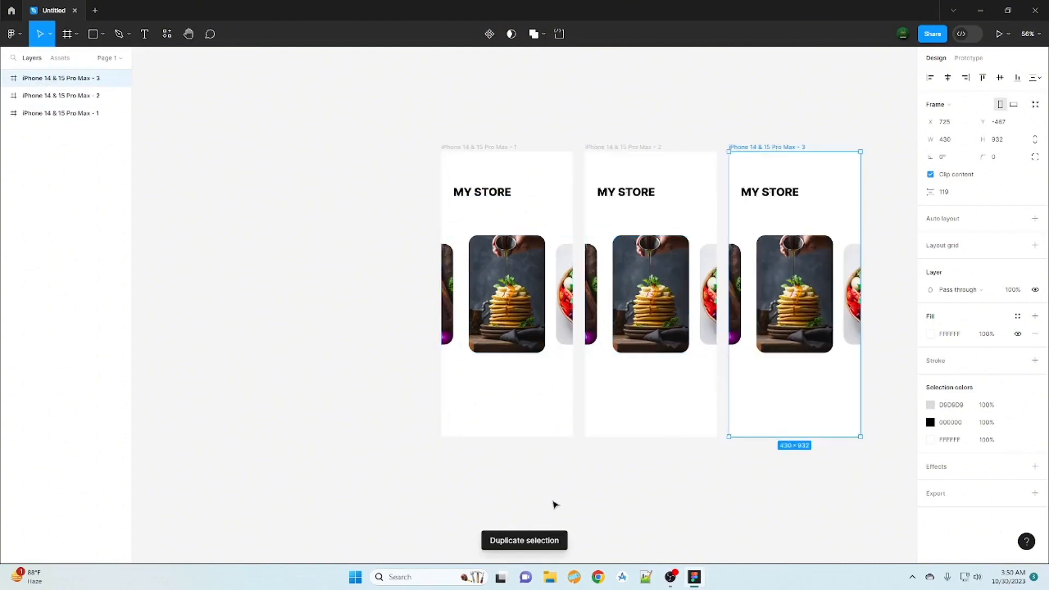
{"action": "key", "text": "ctrl+d"}
{"action": "key", "text": "ctrl+d"}
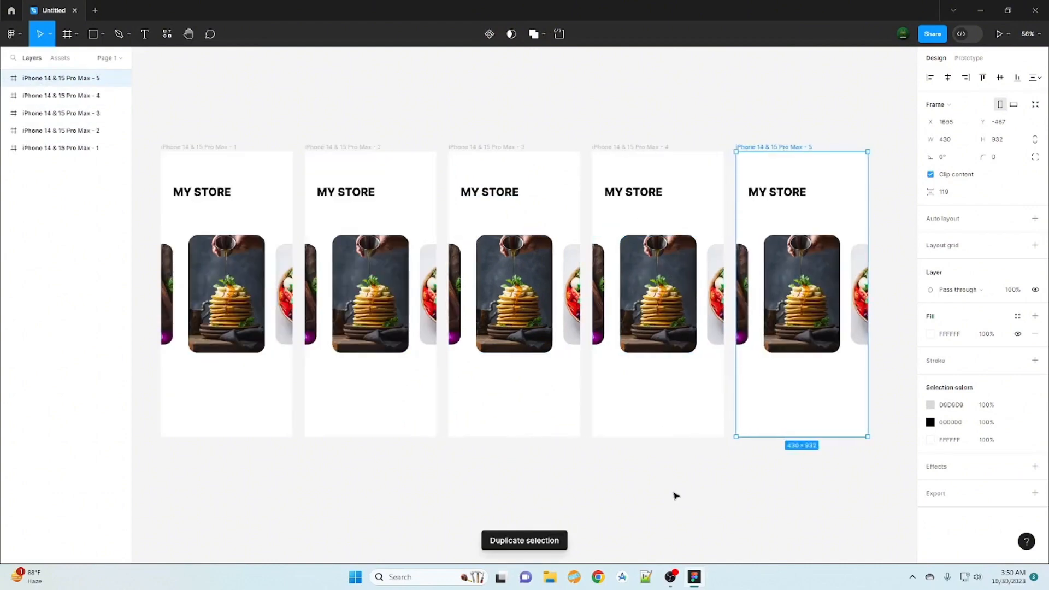
{"action": "scroll", "coordinate": [676, 496], "scroll_direction": "down", "scroll_amount": 5}
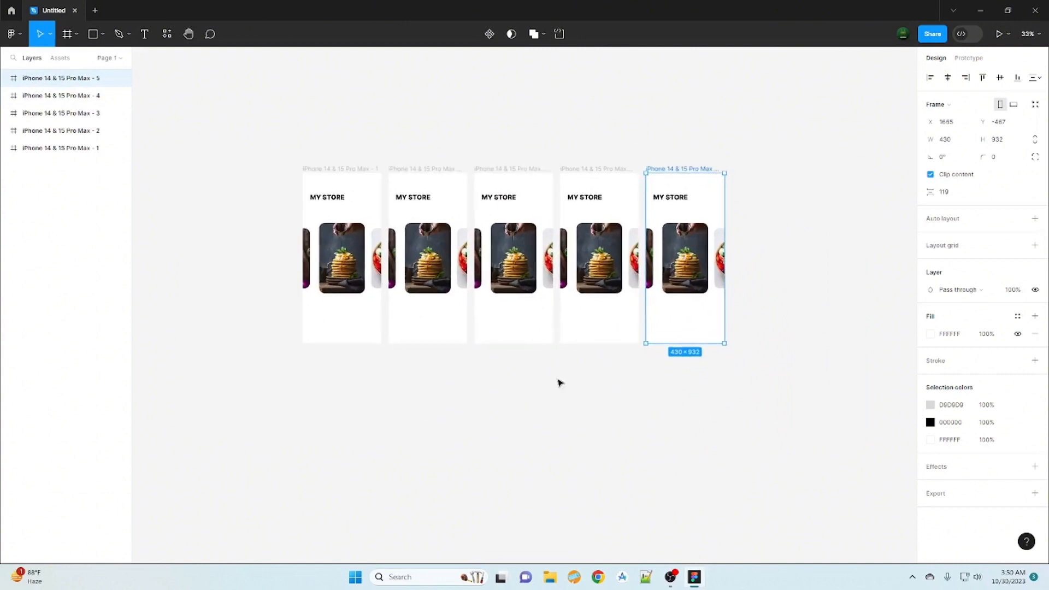
- In the fourth frame, shift the card group left until the salad bowl is near the centre, and shrink the pancake card to side-card height
{"action": "left_click", "coordinate": [590, 288]}
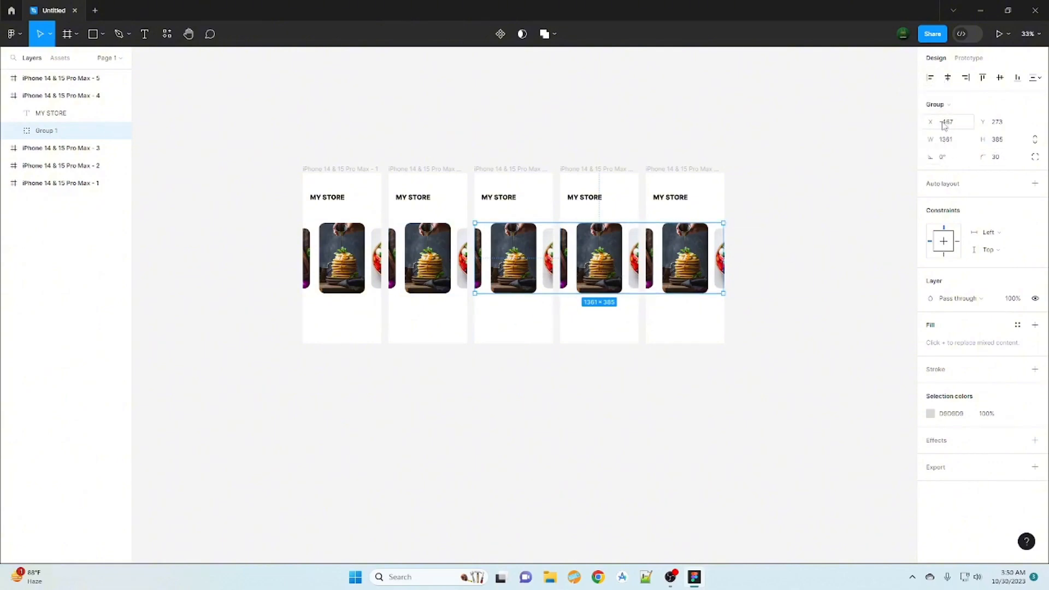
{"action": "left_click_drag", "start_coordinate": [937, 121], "coordinate": [567, 289]}
{"action": "double_click", "coordinate": [566, 268]}
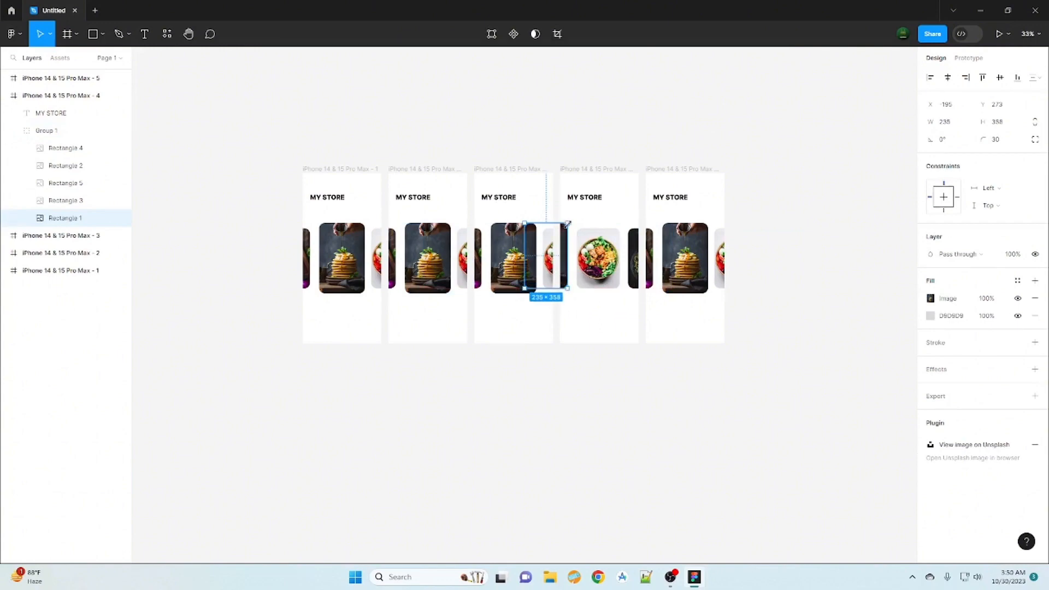
{"action": "left_click_drag", "start_coordinate": [567, 224], "coordinate": [567, 228]}
- Enlarge the fourth frame's salad bowl card to about 396 high and align it vertically with the other frames' centre cards
{"action": "left_click", "coordinate": [603, 284]}
{"action": "left_click_drag", "start_coordinate": [621, 288], "coordinate": [625, 301]}
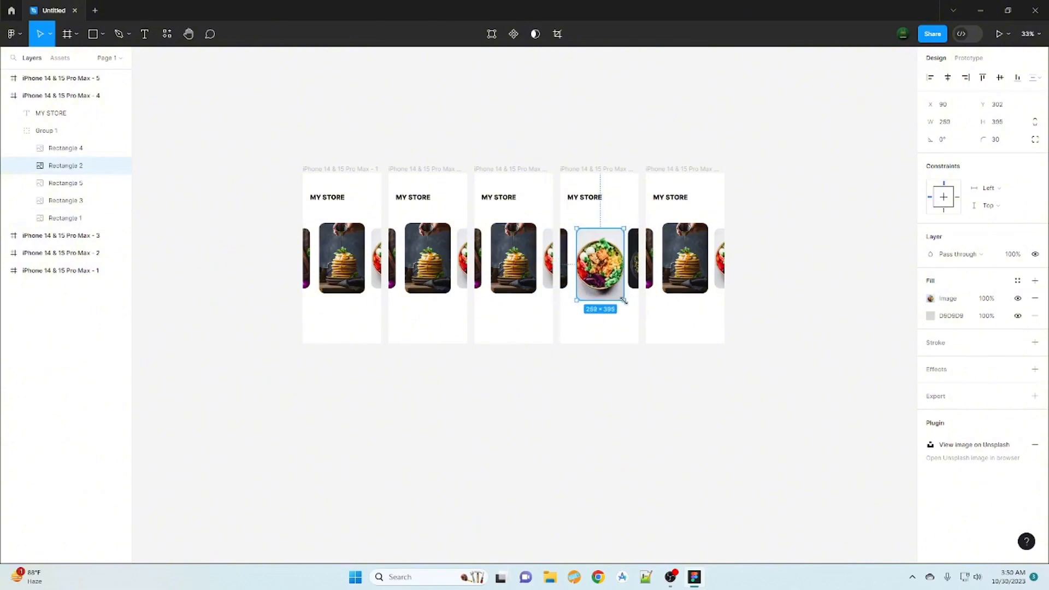
{"action": "left_click", "coordinate": [677, 407]}
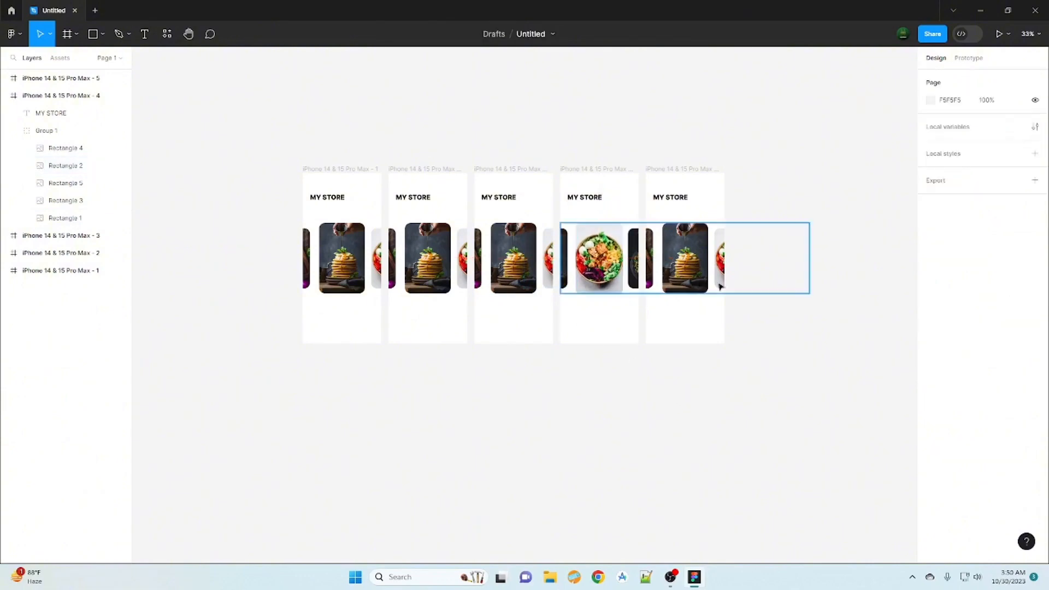
- In the fifth frame, shift the card group left to X -1015 and enlarge the dark-plate salad card to about 261 × 392 as the centre card
{"action": "left_click", "coordinate": [678, 280]}
{"action": "left_click_drag", "start_coordinate": [932, 123], "coordinate": [336, 166]}
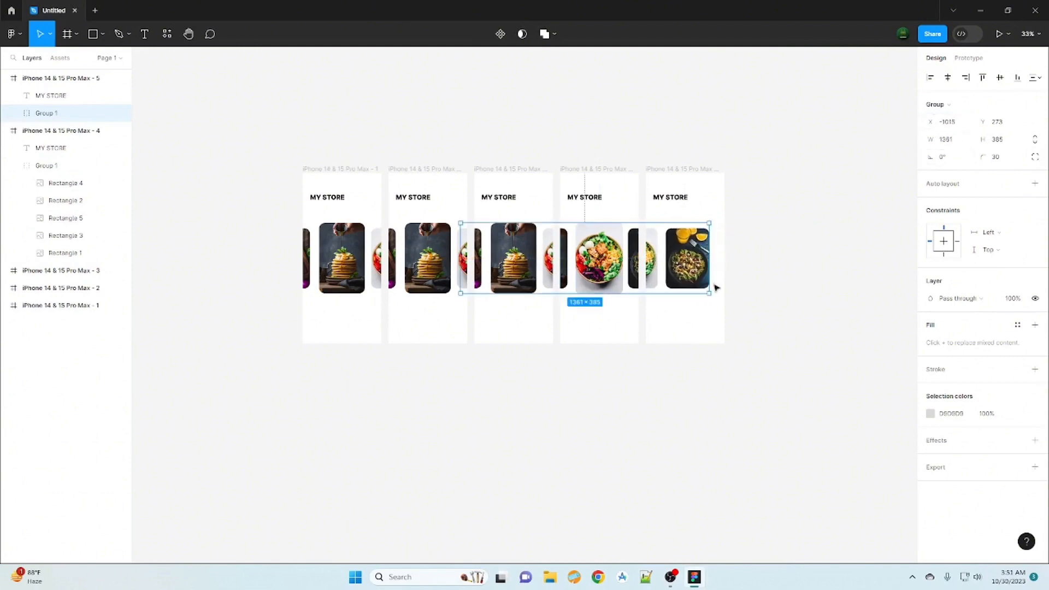
{"action": "double_click", "coordinate": [695, 280]}
{"action": "left_click_drag", "start_coordinate": [710, 290], "coordinate": [714, 300]}
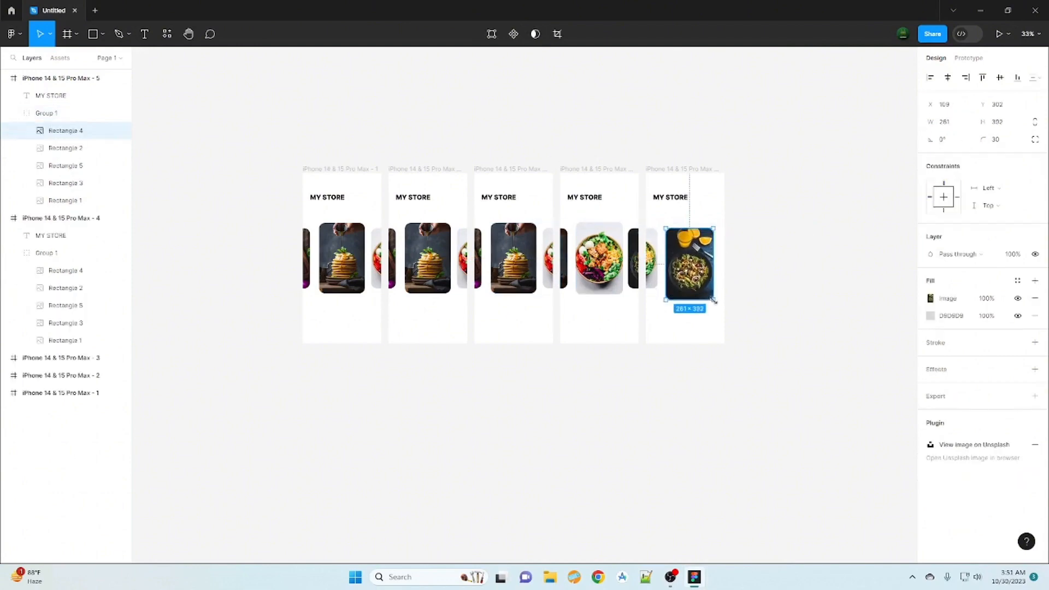
{"action": "left_click_drag", "start_coordinate": [702, 265], "coordinate": [700, 259]}
{"action": "left_click", "coordinate": [749, 325]}
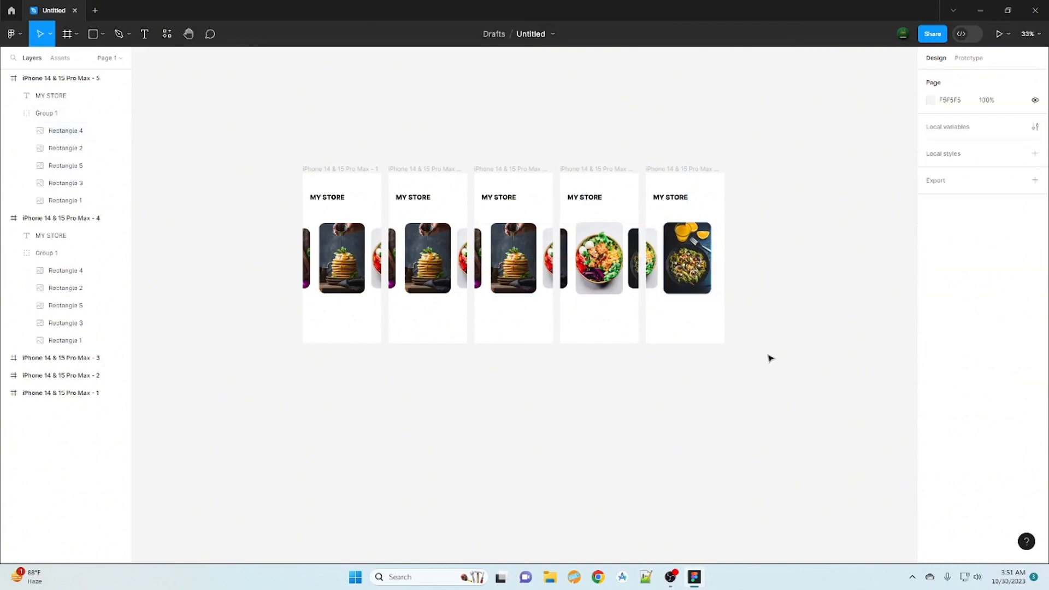
- In the second frame, shift the card group right to X -193 and shrink the pancake card to side-card height
{"action": "left_click", "coordinate": [436, 254]}
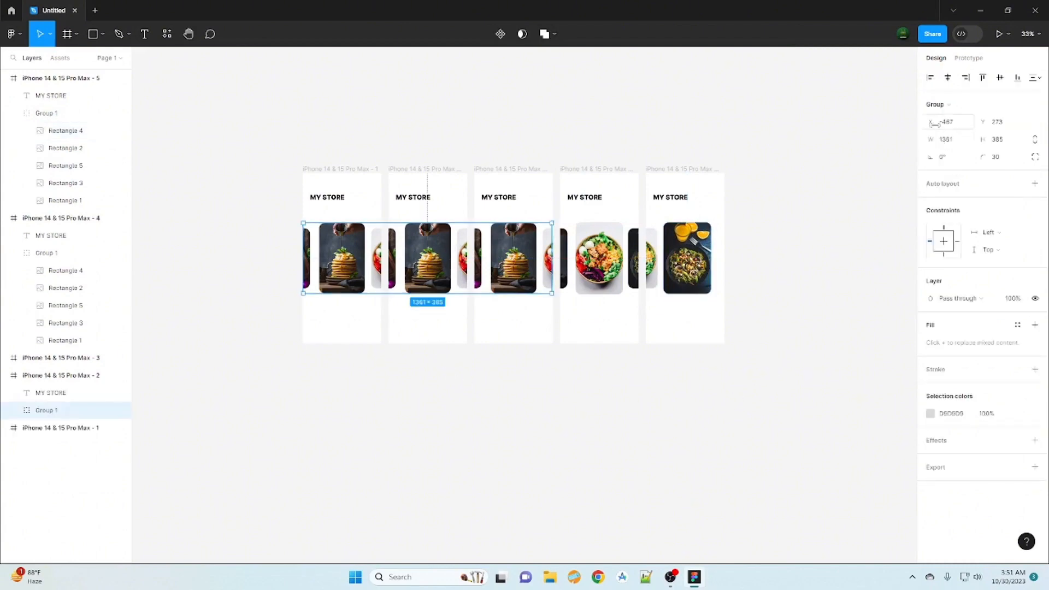
{"action": "left_click_drag", "start_coordinate": [934, 123], "coordinate": [186, 164]}
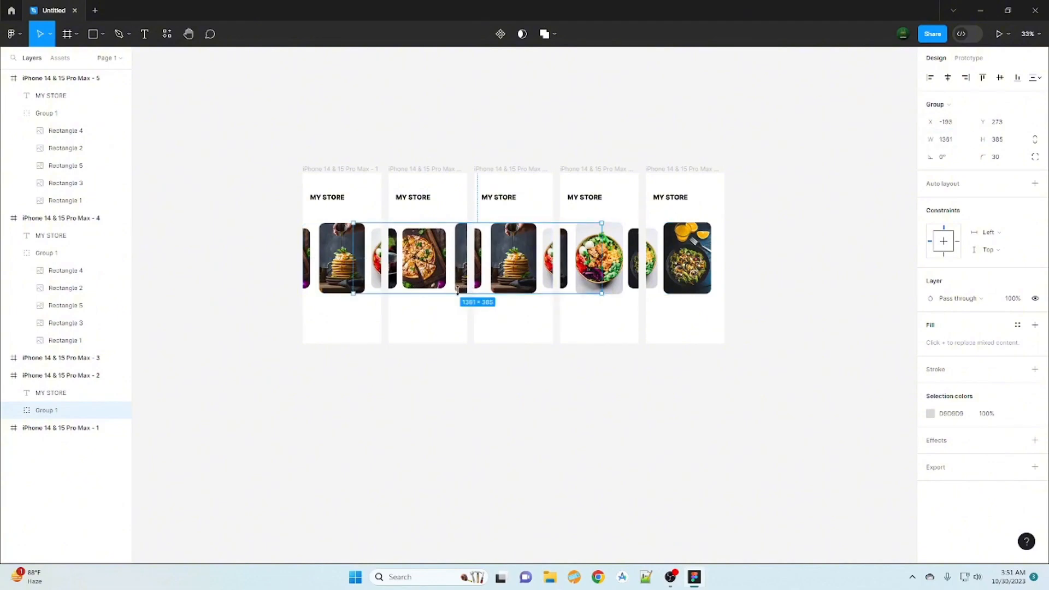
{"action": "double_click", "coordinate": [464, 288]}
{"action": "left_click_drag", "start_coordinate": [459, 289], "coordinate": [450, 230]}
{"action": "left_click", "coordinate": [529, 389]}
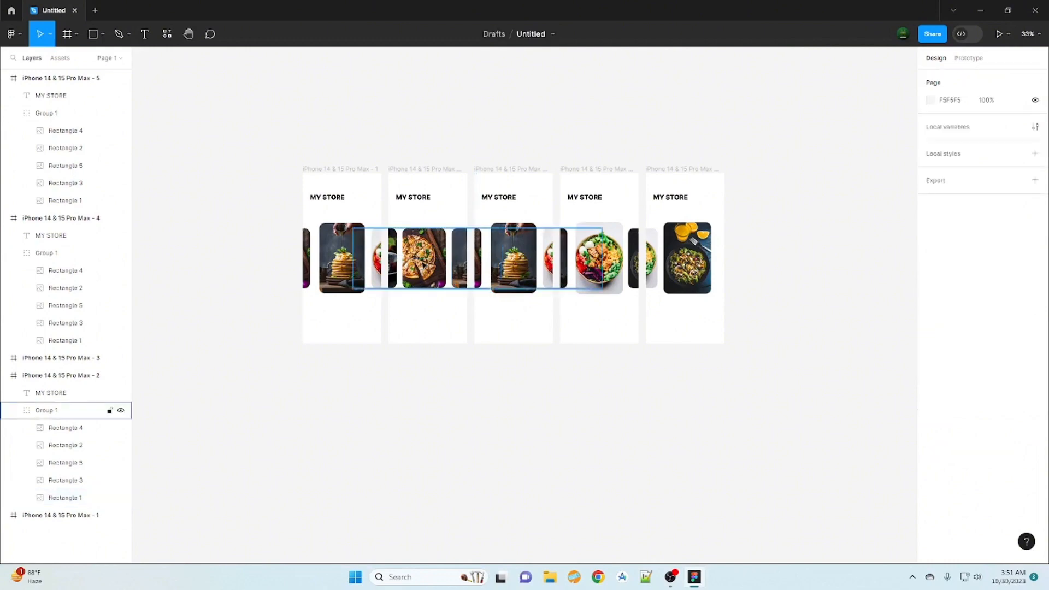
- Enlarge the second frame's pizza card to centre-card size, about 381 high, and move the pancake card slightly right to keep a gap
{"action": "double_click", "coordinate": [424, 266]}
{"action": "left_click_drag", "start_coordinate": [447, 289], "coordinate": [463, 275]}
{"action": "left_click", "coordinate": [461, 276]}
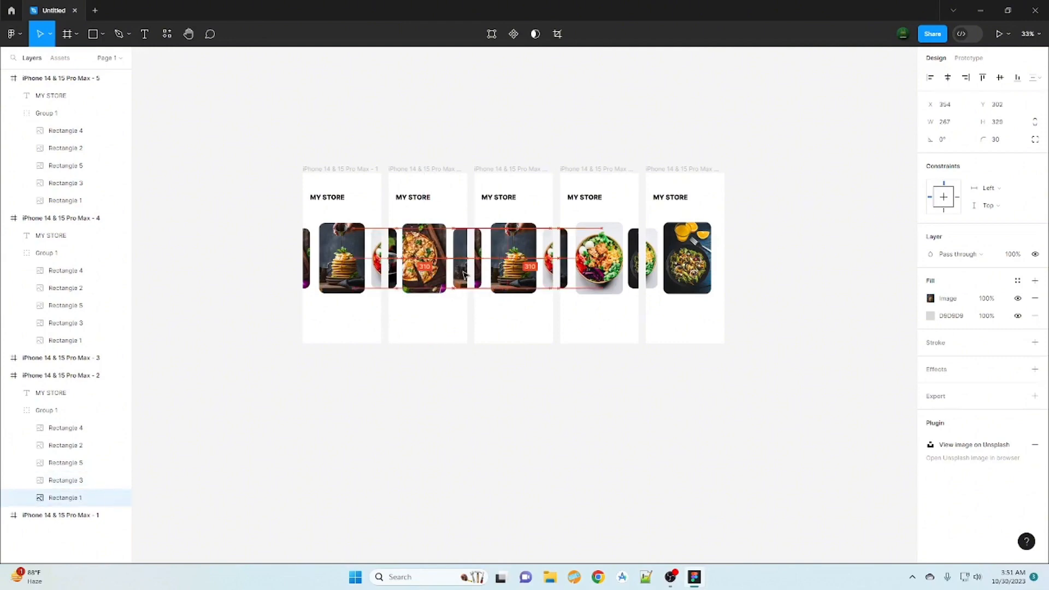
{"action": "left_click", "coordinate": [441, 268]}
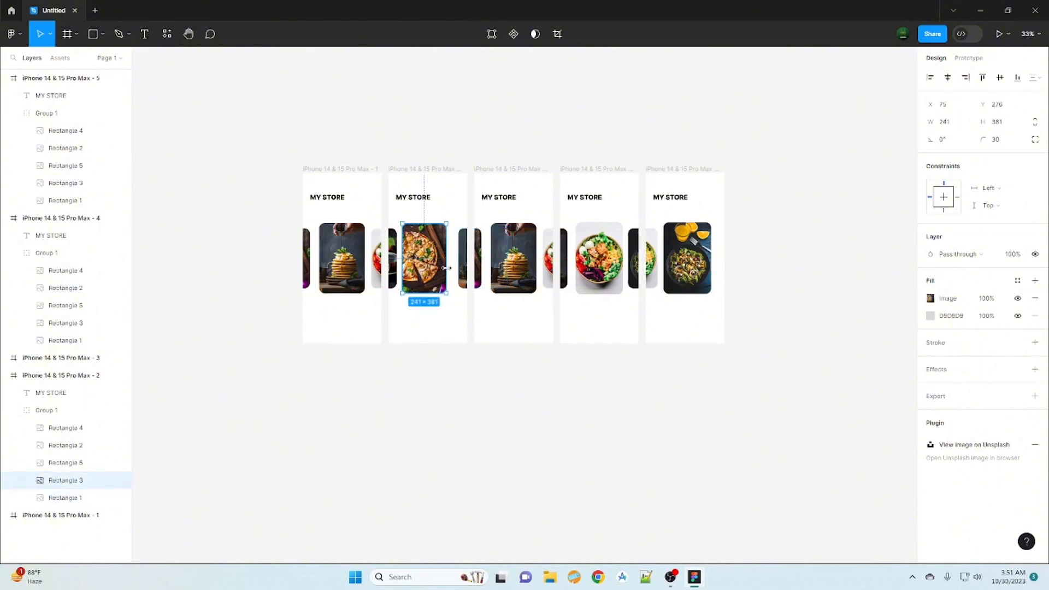
{"action": "left_click_drag", "start_coordinate": [446, 268], "coordinate": [451, 267]}
{"action": "left_click", "coordinate": [444, 409]}
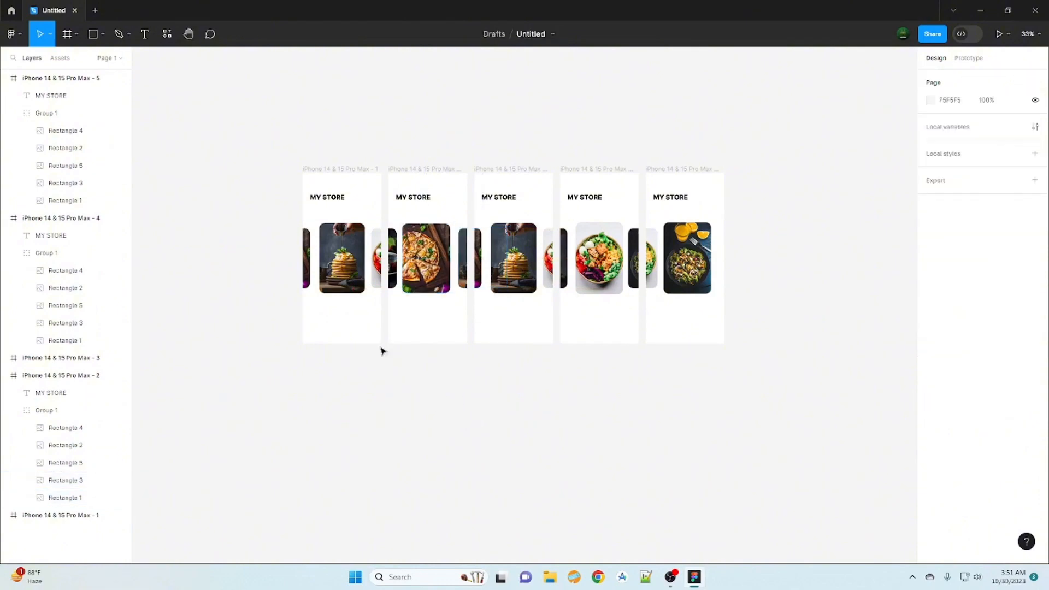
- In the first frame, shift the card group right to X 78 and enlarge the raspberry cake card to centre-card size
{"action": "left_click", "coordinate": [347, 265]}
{"action": "left_click_drag", "start_coordinate": [946, 126], "coordinate": [473, 184]}
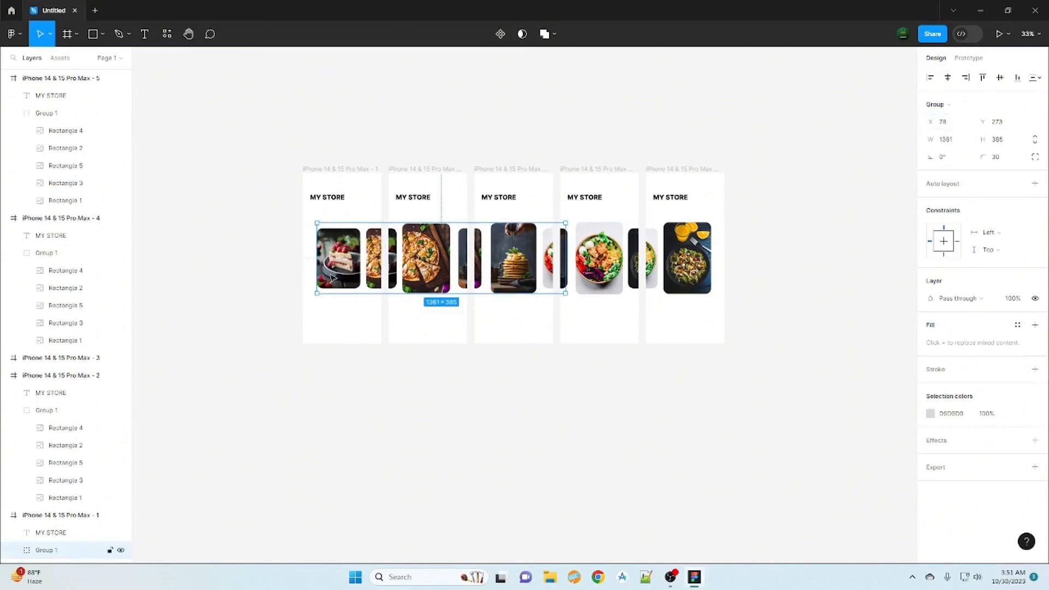
{"action": "left_click", "coordinate": [355, 280]}
{"action": "left_click_drag", "start_coordinate": [361, 291], "coordinate": [339, 275]}
{"action": "left_click", "coordinate": [423, 402]}
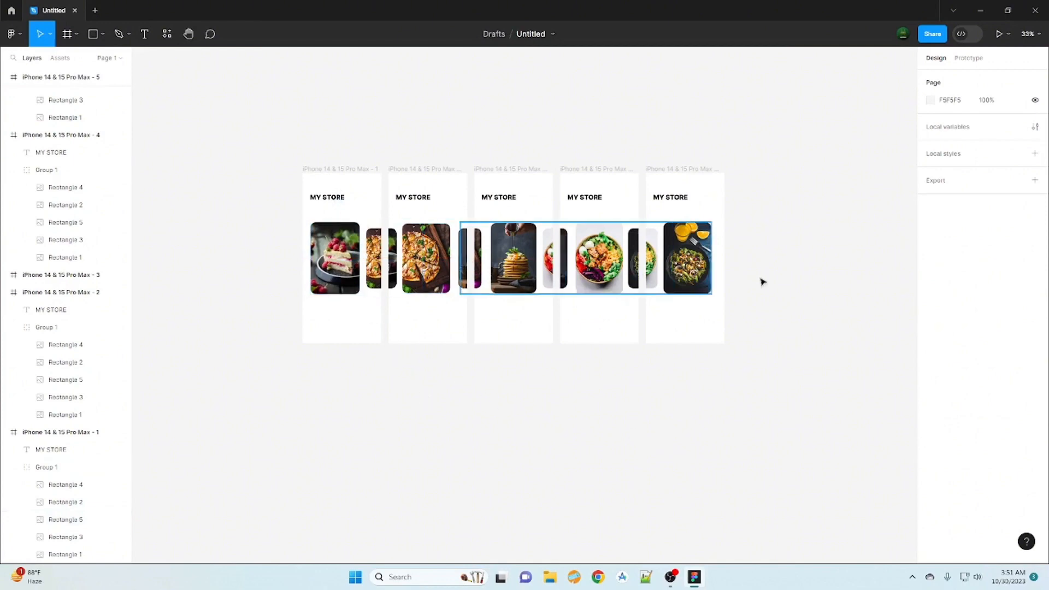
- Add a prototype connection from the third frame's centre pancake card to the fourth frame
{"action": "left_click", "coordinate": [969, 58]}
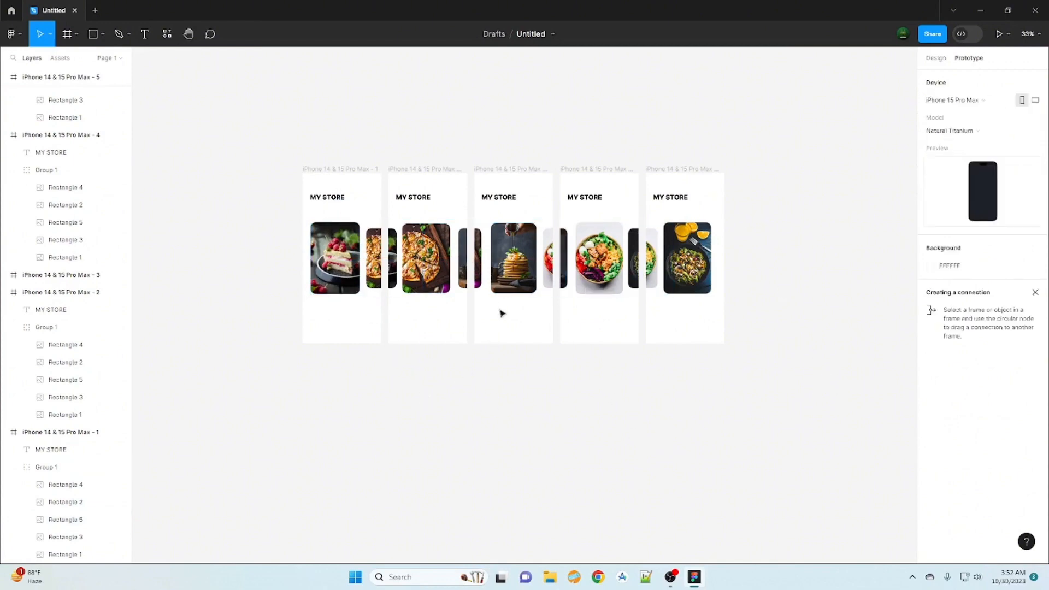
{"action": "left_click", "coordinate": [510, 280]}
{"action": "left_click", "coordinate": [508, 280]}
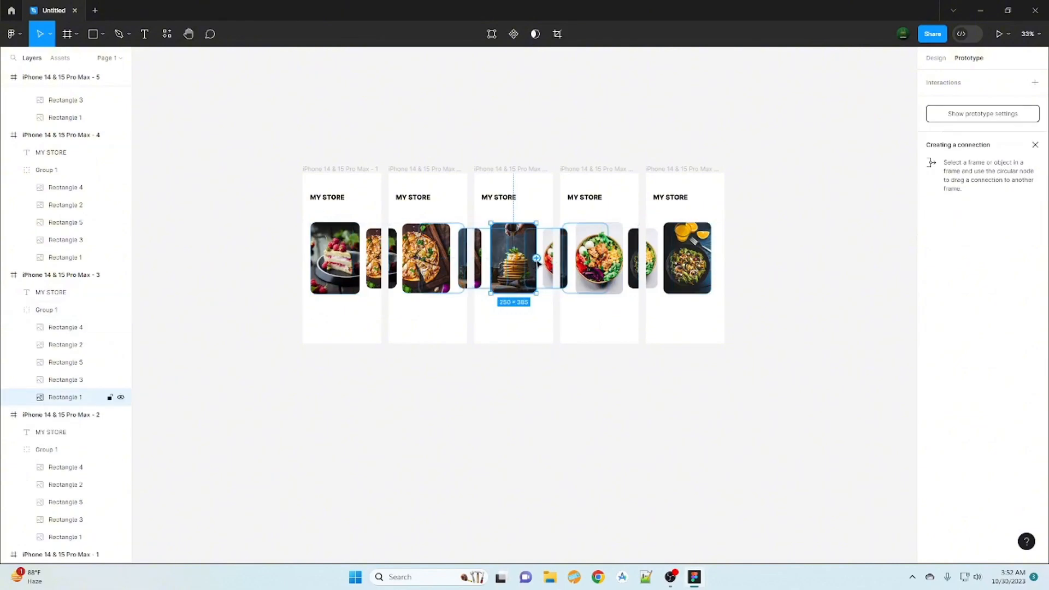
{"action": "left_click_drag", "start_coordinate": [537, 263], "coordinate": [571, 280]}
{"action": "left_click", "coordinate": [534, 288]}
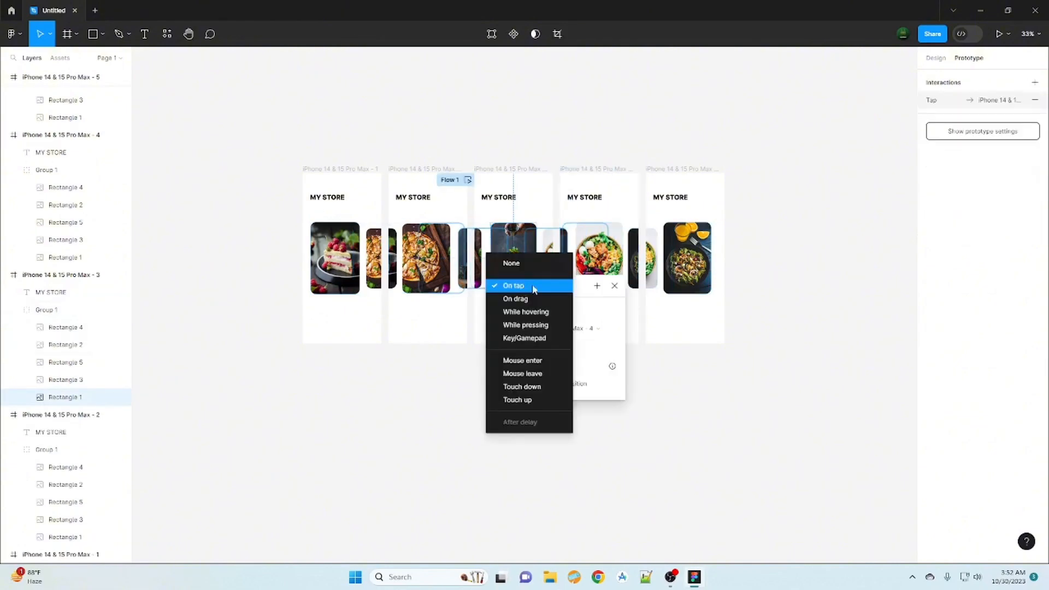
{"action": "left_click", "coordinate": [618, 289]}
{"action": "left_click", "coordinate": [618, 288]}
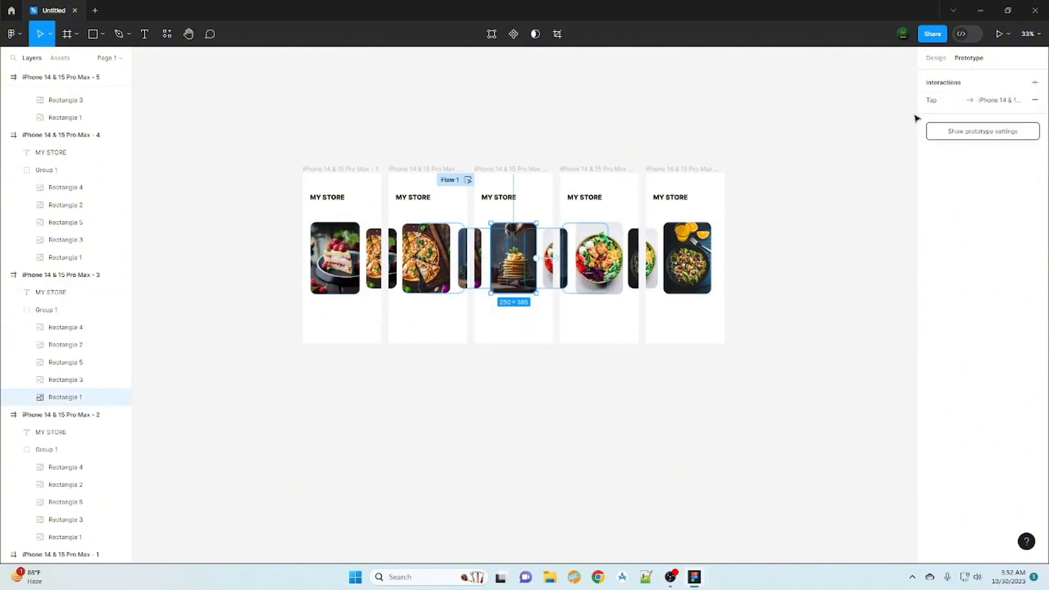
- Set the pancake card interaction's trigger to On drag
{"action": "left_click", "coordinate": [929, 102]}
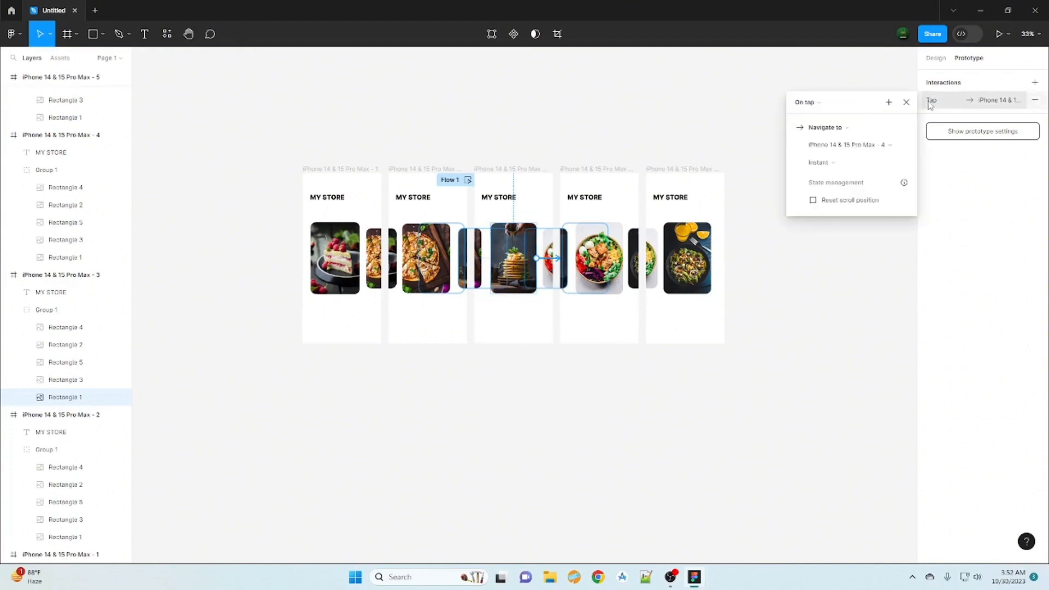
{"action": "left_click", "coordinate": [814, 103]}
{"action": "left_click", "coordinate": [821, 116]}
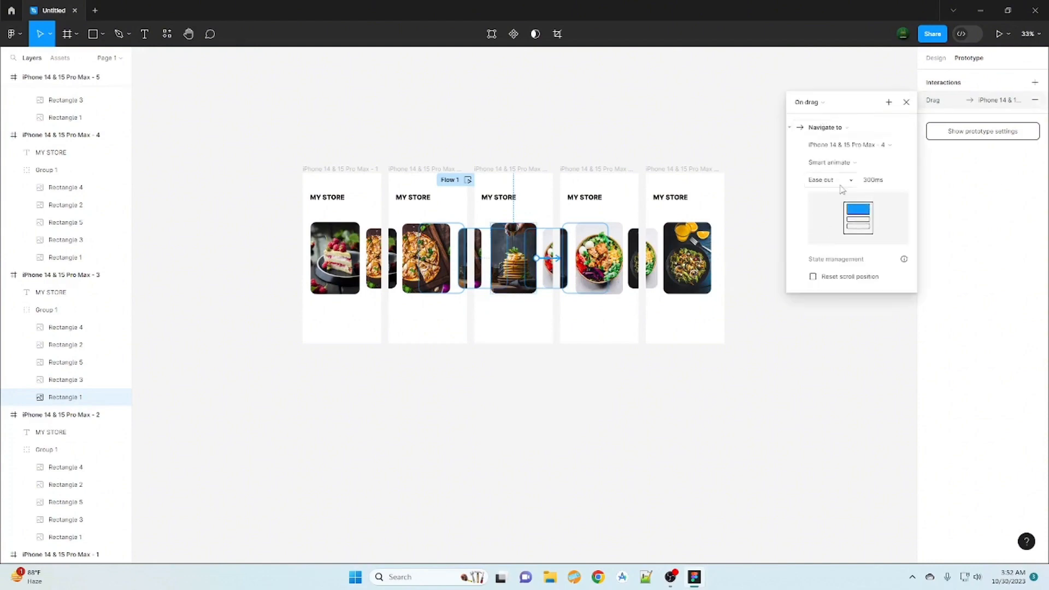
- Set the third frame's pancake card interaction to Ease in and out easing, keeping Smart animate as its animation
{"action": "left_click", "coordinate": [846, 180]}
{"action": "left_click", "coordinate": [851, 192]}
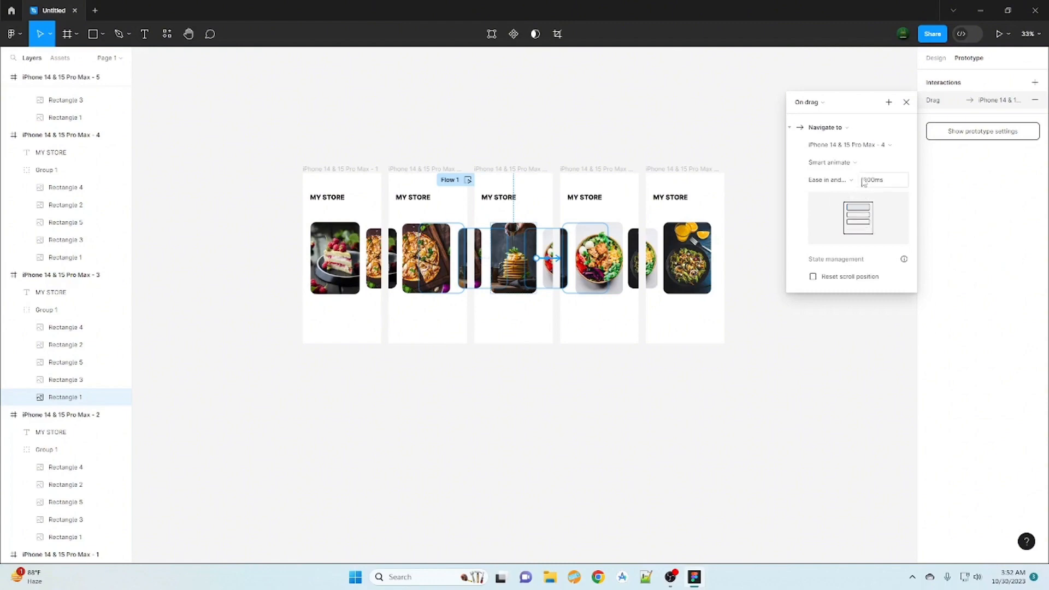
{"action": "left_click", "coordinate": [858, 164]}
{"action": "left_click", "coordinate": [867, 164]}
{"action": "left_click", "coordinate": [906, 102]}
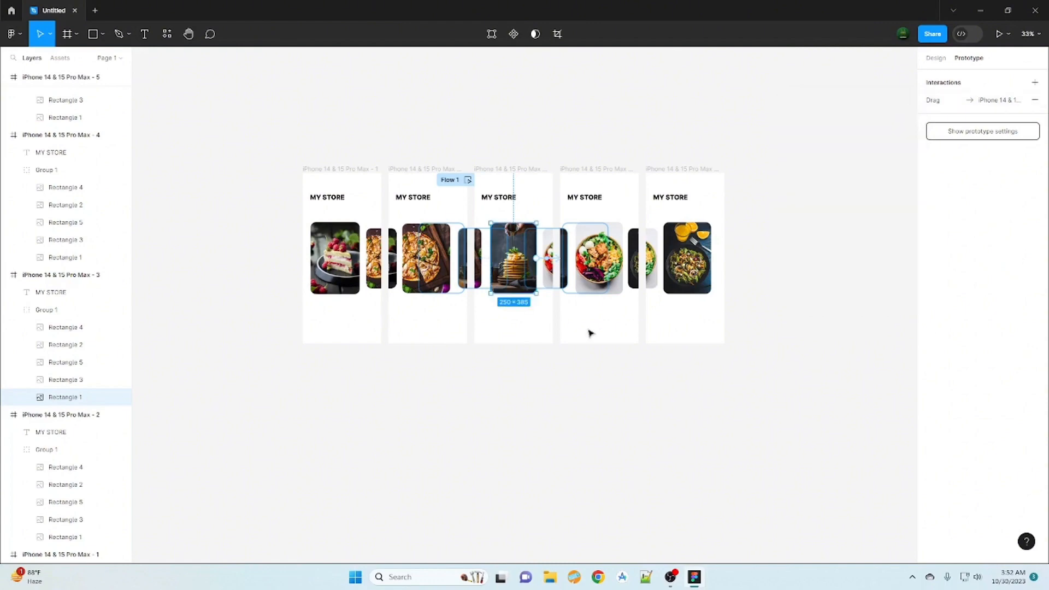
- Link the fourth frame's centre salad bowl card back to the third frame with an On drag trigger
{"action": "double_click", "coordinate": [598, 268]}
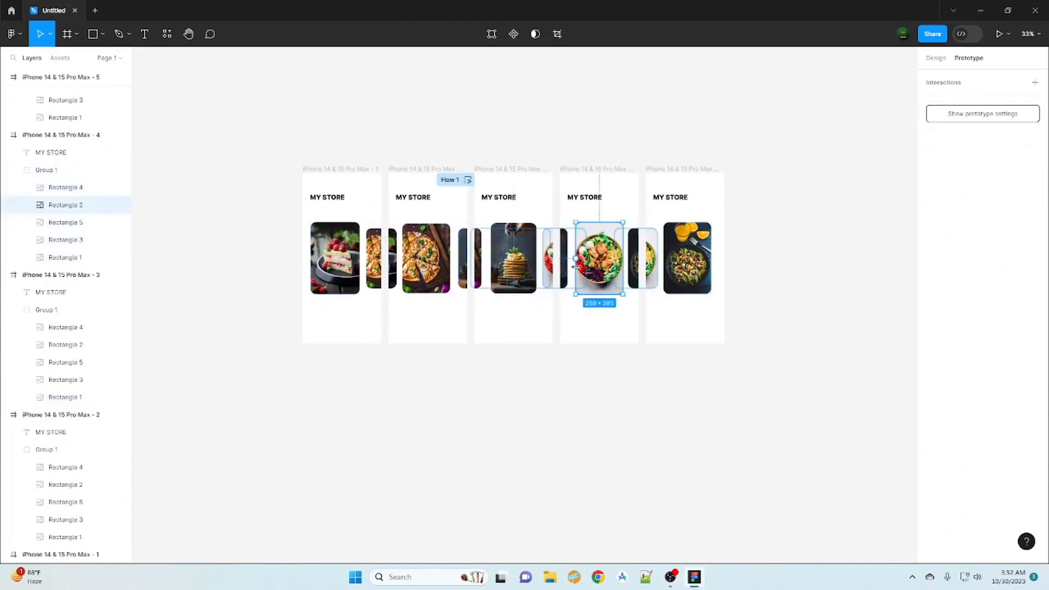
{"action": "left_click_drag", "start_coordinate": [575, 258], "coordinate": [551, 262]}
{"action": "left_click", "coordinate": [507, 286]}
{"action": "left_click", "coordinate": [510, 300]}
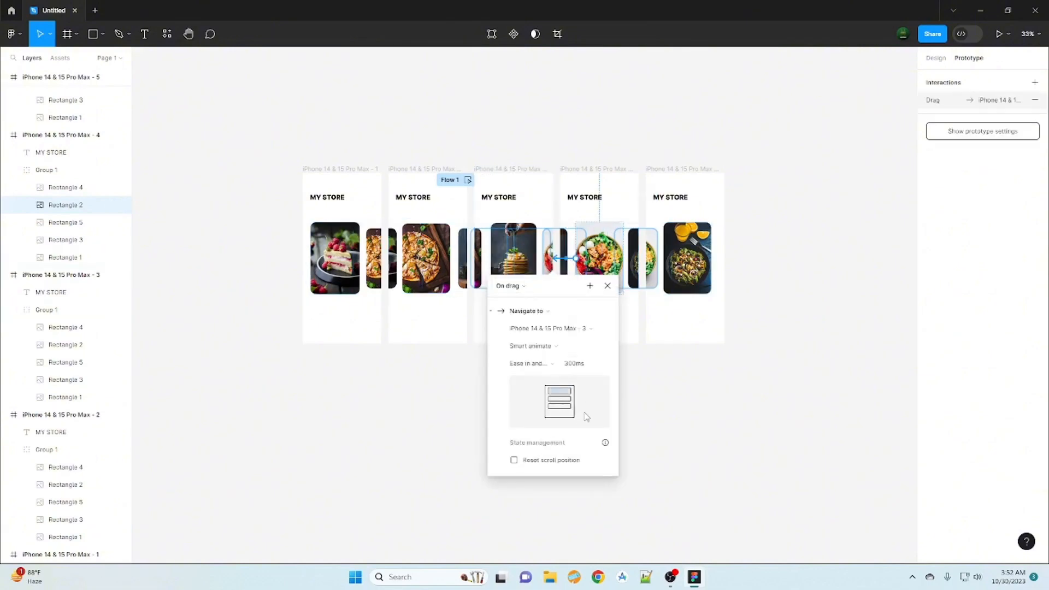
{"action": "left_click", "coordinate": [607, 285]}
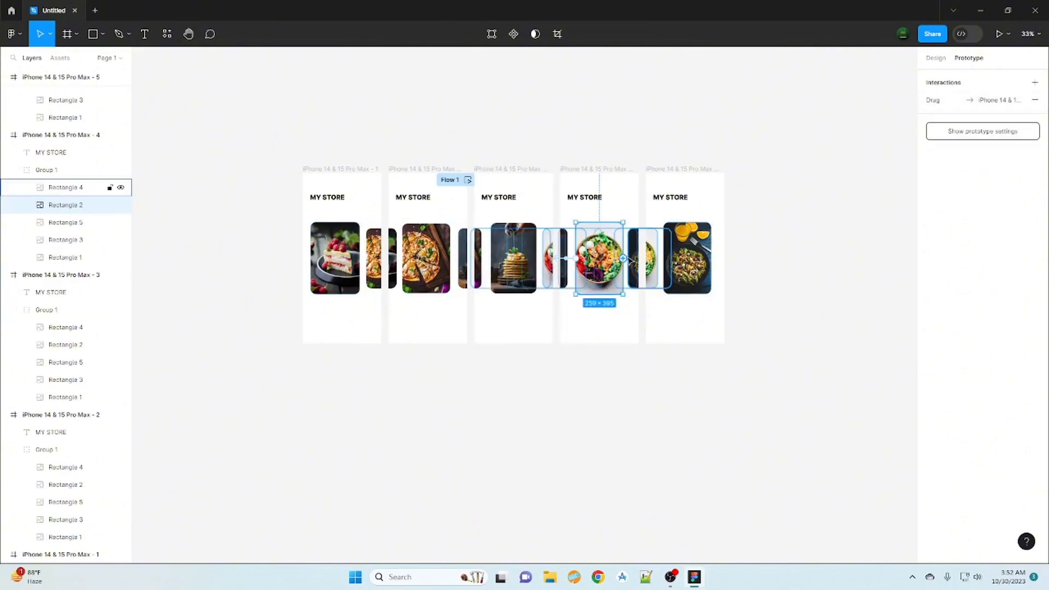
- Link the fourth frame's centre salad bowl card to the fifth frame with an On drag trigger
{"action": "left_click_drag", "start_coordinate": [623, 258], "coordinate": [662, 264]}
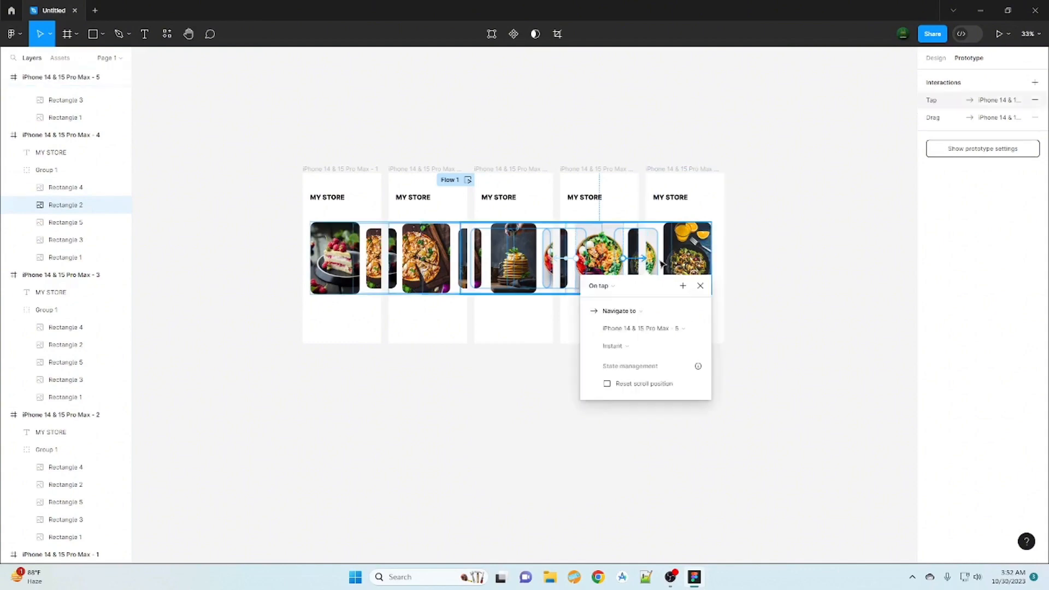
{"action": "left_click", "coordinate": [601, 287]}
{"action": "left_click", "coordinate": [631, 302]}
- Link the fifth frame's enlarged centre card back to the fourth frame with an On drag trigger
{"action": "left_click", "coordinate": [686, 270]}
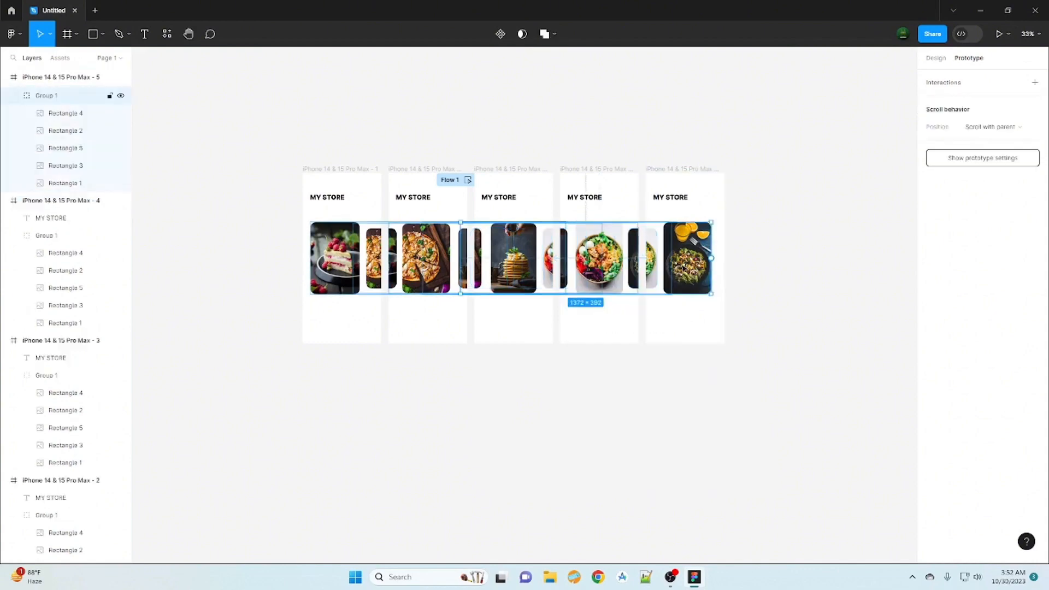
{"action": "double_click", "coordinate": [697, 262]}
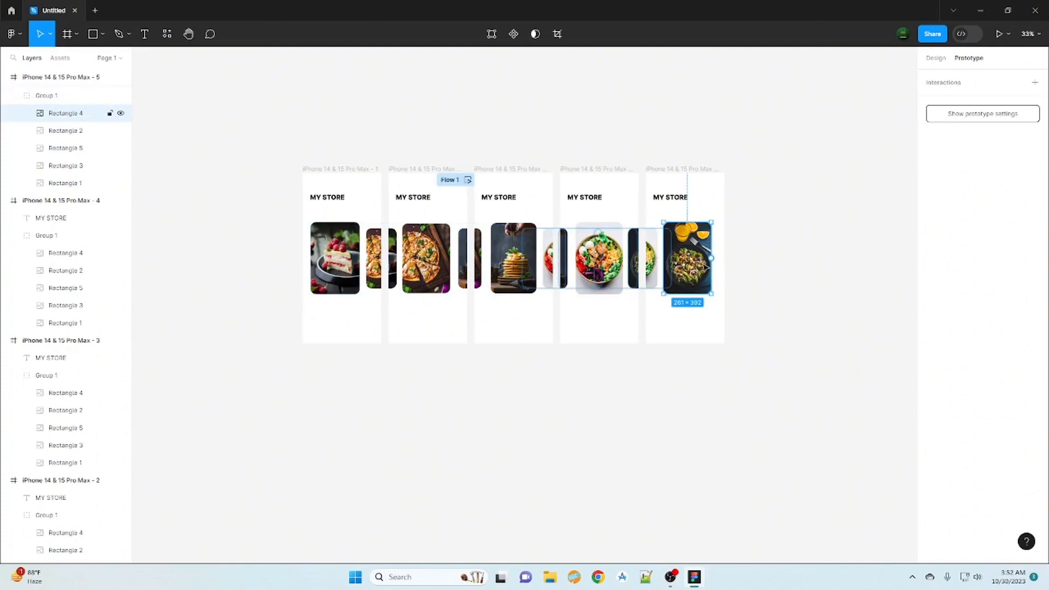
{"action": "left_click_drag", "start_coordinate": [664, 258], "coordinate": [626, 264]}
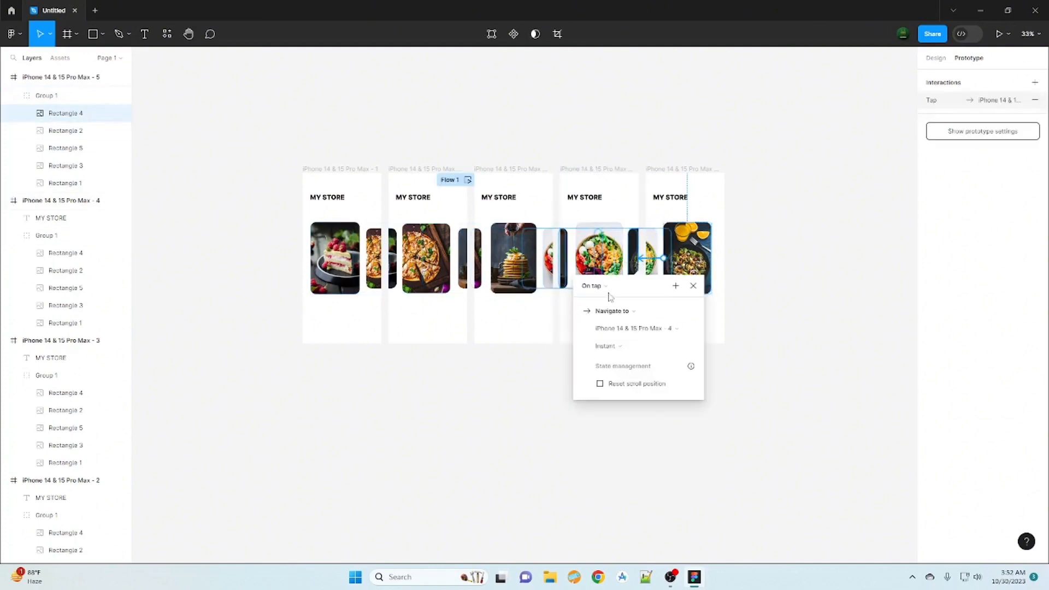
{"action": "left_click", "coordinate": [594, 285]}
{"action": "left_click", "coordinate": [601, 297]}
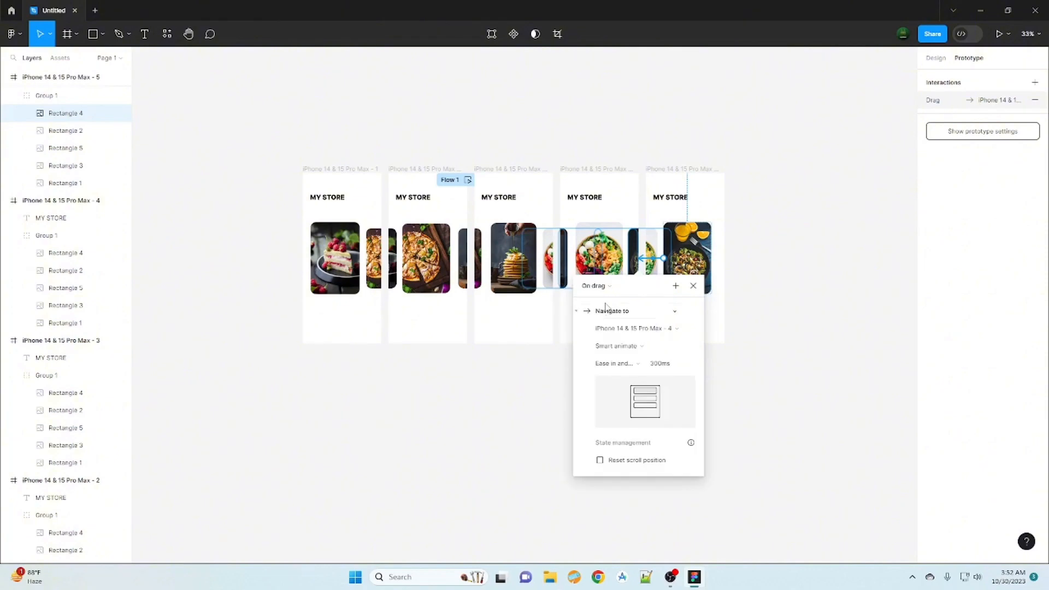
{"action": "left_click", "coordinate": [694, 286]}
- Link the third frame's centre pancake card back to the second frame with an On drag trigger
{"action": "left_click", "coordinate": [499, 273]}
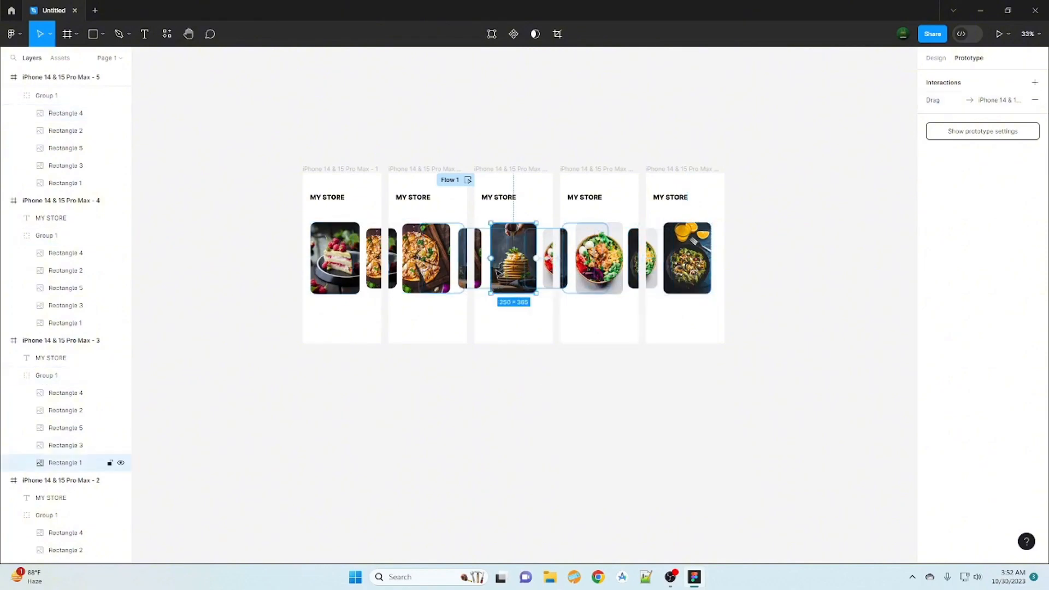
{"action": "left_click_drag", "start_coordinate": [492, 261], "coordinate": [437, 262]}
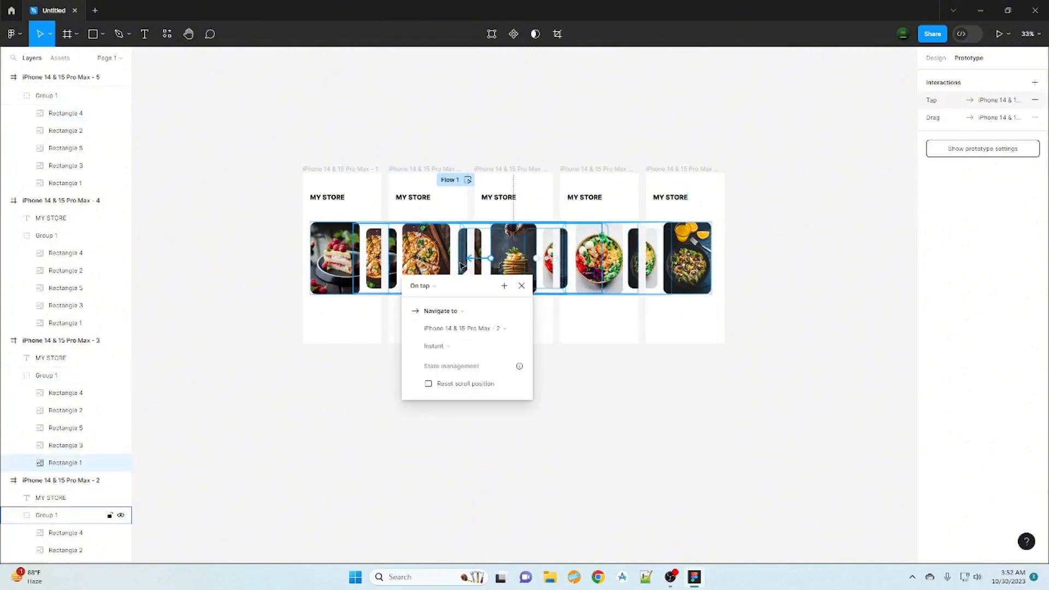
{"action": "left_click", "coordinate": [435, 287]}
{"action": "left_click", "coordinate": [431, 298]}
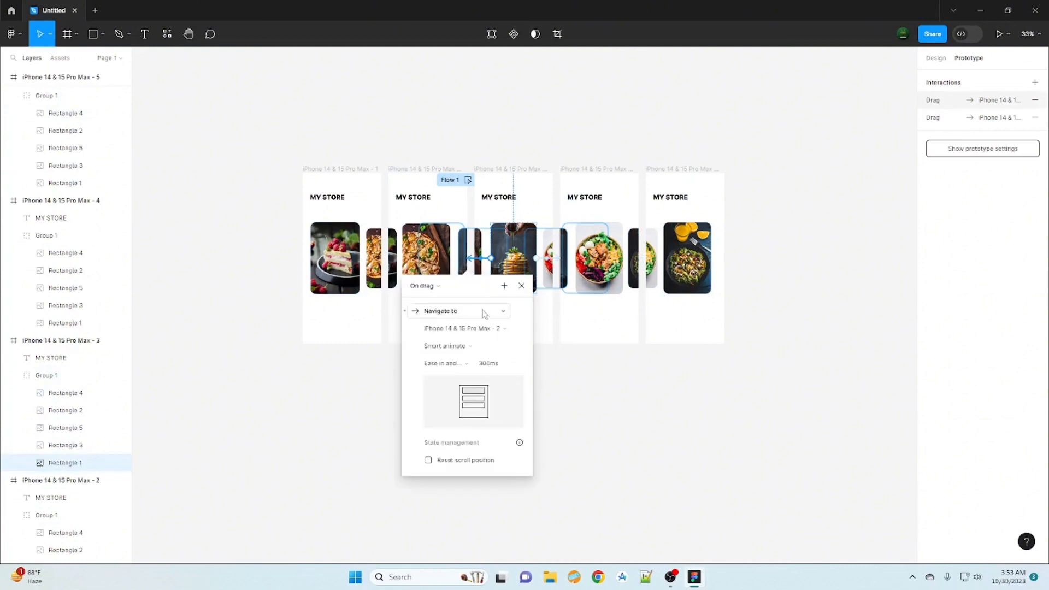
{"action": "left_click", "coordinate": [522, 286]}
- Link the second frame's centre pizza card back to the first frame with an On drag trigger
{"action": "left_click", "coordinate": [426, 257]}
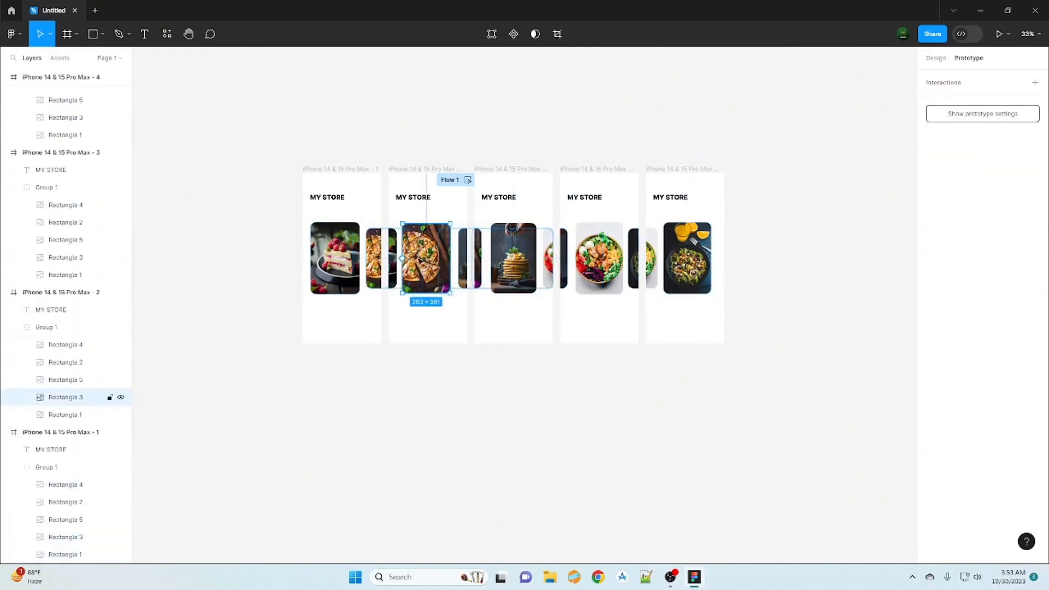
{"action": "left_click_drag", "start_coordinate": [402, 258], "coordinate": [342, 317]}
{"action": "left_click", "coordinate": [334, 286]}
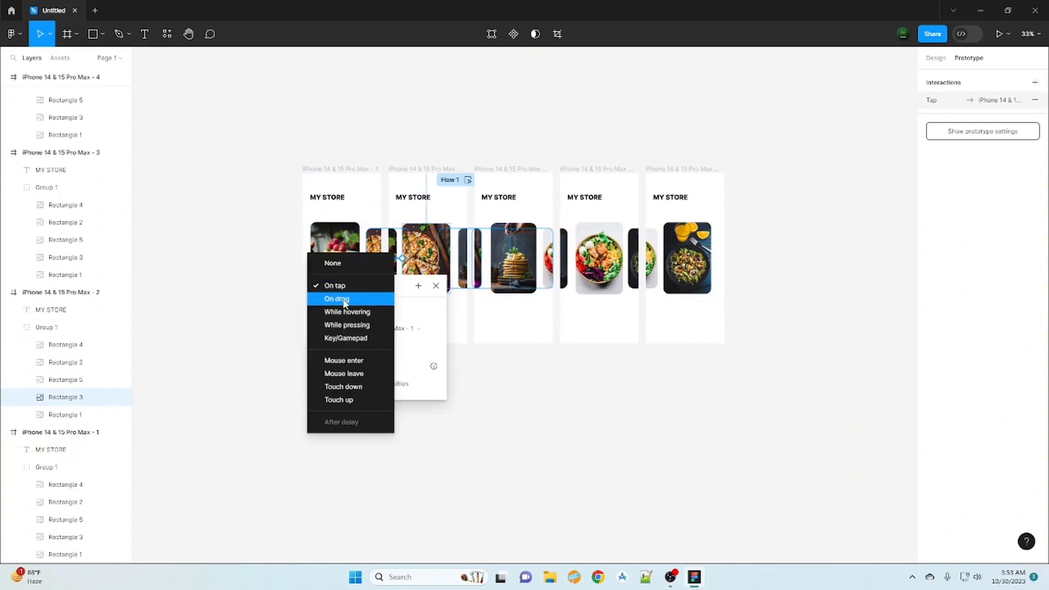
{"action": "left_click", "coordinate": [345, 297]}
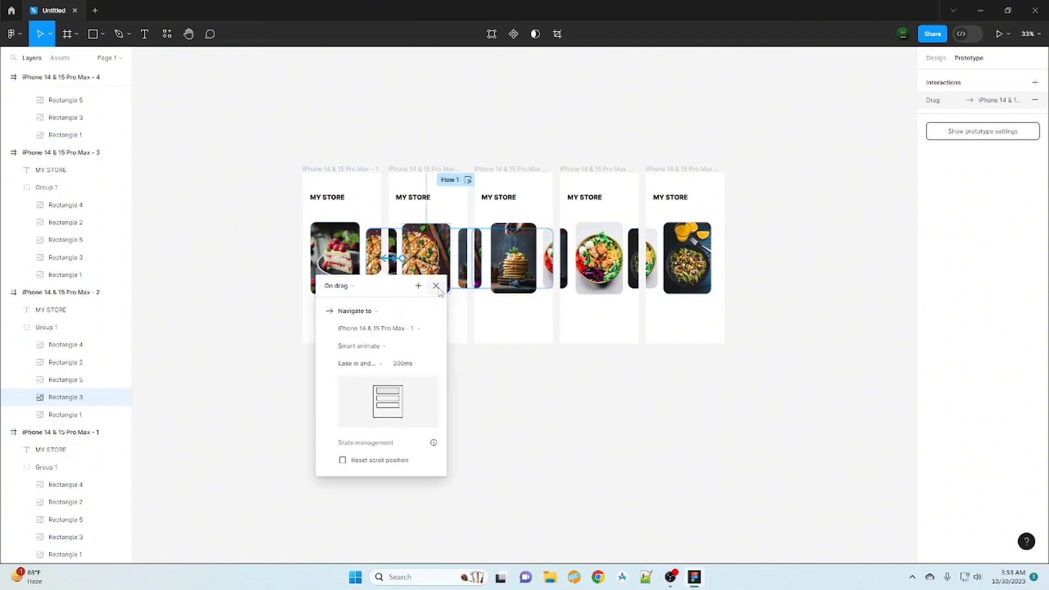
{"action": "left_click", "coordinate": [436, 287]}
- Link the first frame's raspberry cake card to the second frame with an On drag trigger
{"action": "left_click", "coordinate": [352, 261]}
{"action": "left_click_drag", "start_coordinate": [360, 258], "coordinate": [394, 266]}
{"action": "left_click", "coordinate": [350, 284]}
{"action": "left_click", "coordinate": [346, 298]}
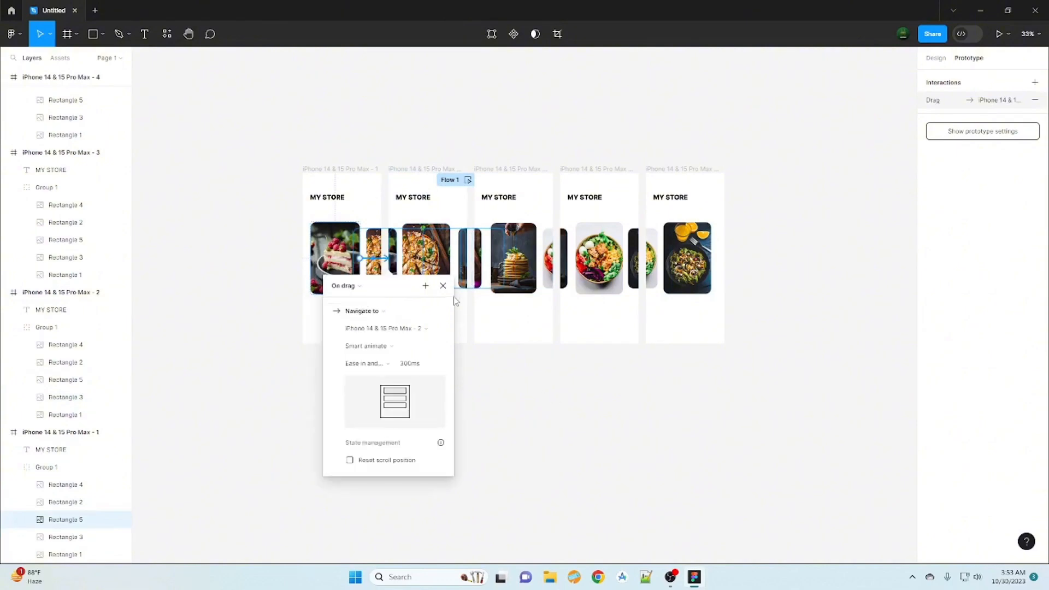
{"action": "key", "text": "Escape"}
{"action": "left_click", "coordinate": [618, 448]}
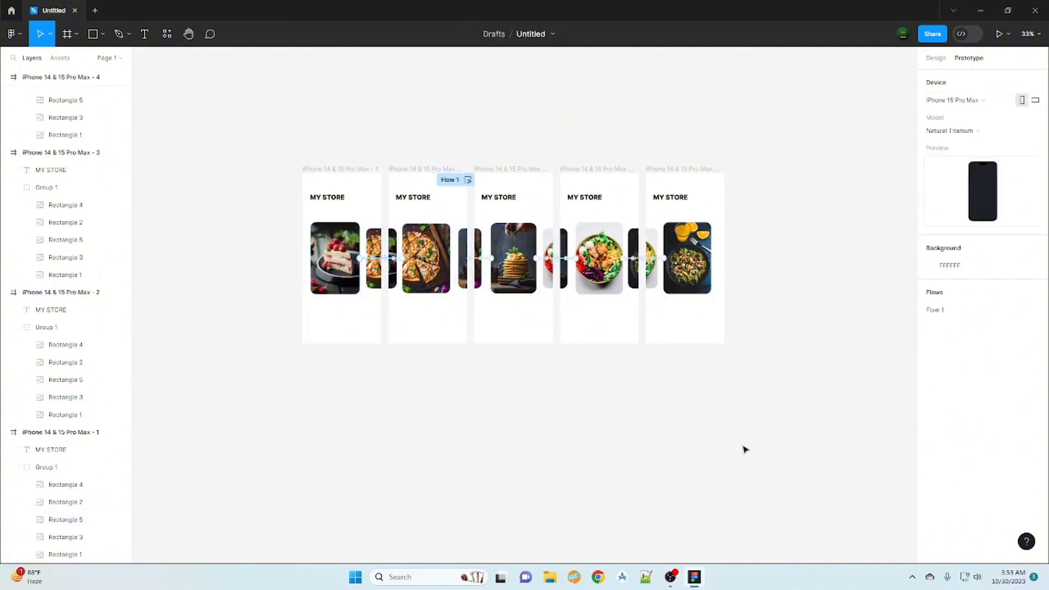
- Run the prototype preview, swipe through the carousel cards to test the drag transitions, and close the preview
{"action": "left_click", "coordinate": [999, 33]}
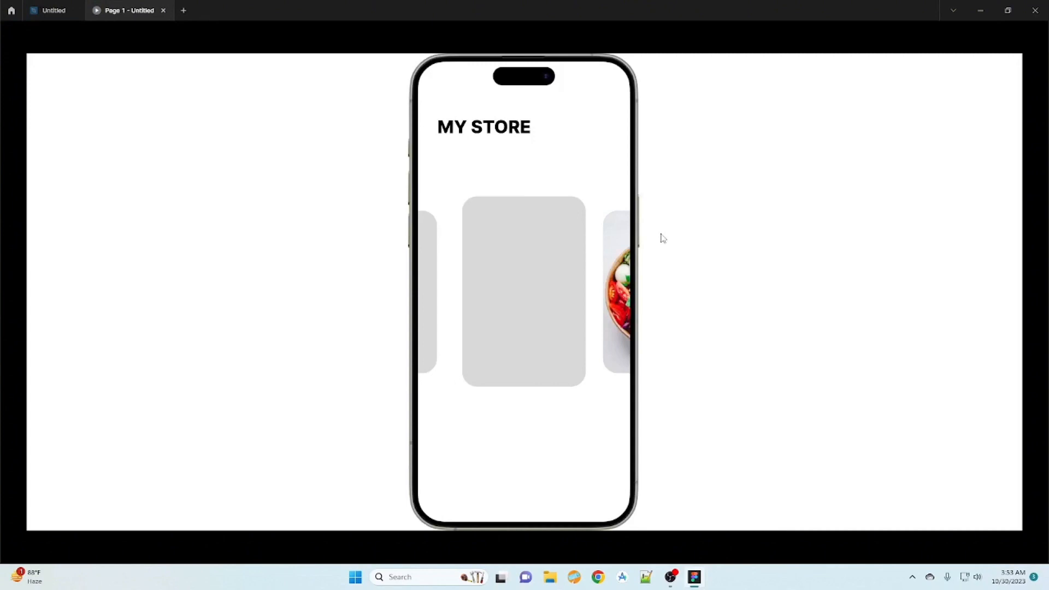
{"action": "left_click_drag", "start_coordinate": [528, 313], "coordinate": [646, 310]}
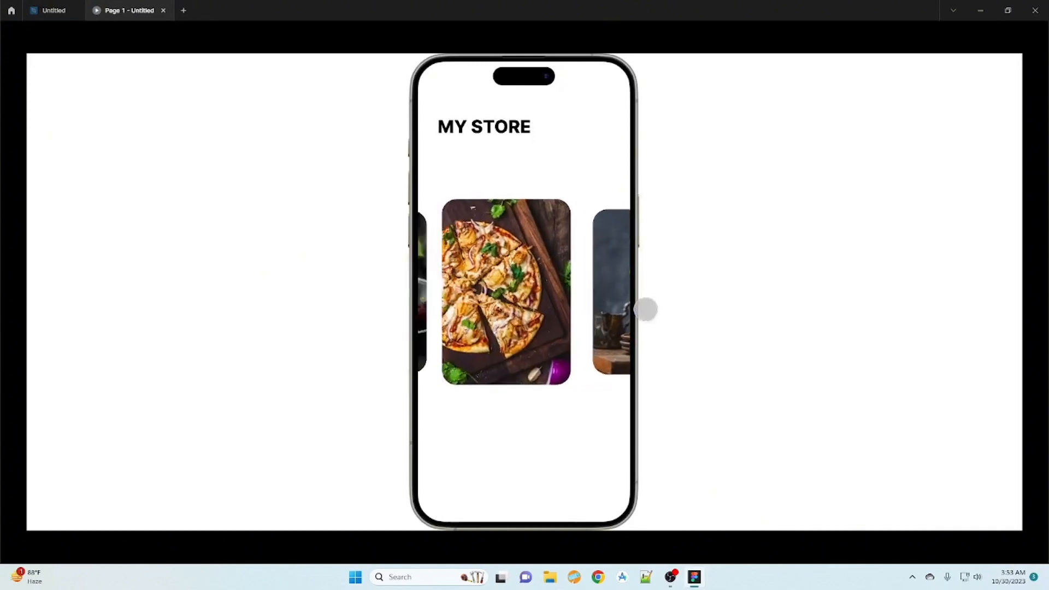
{"action": "mouse_move", "coordinate": [491, 297]}
{"action": "left_mouse_down"}
{"action": "mouse_move", "coordinate": [576, 296]}
{"action": "mouse_move", "coordinate": [458, 297]}
{"action": "mouse_move", "coordinate": [575, 301]}
{"action": "mouse_move", "coordinate": [496, 301]}
{"action": "left_mouse_up"}
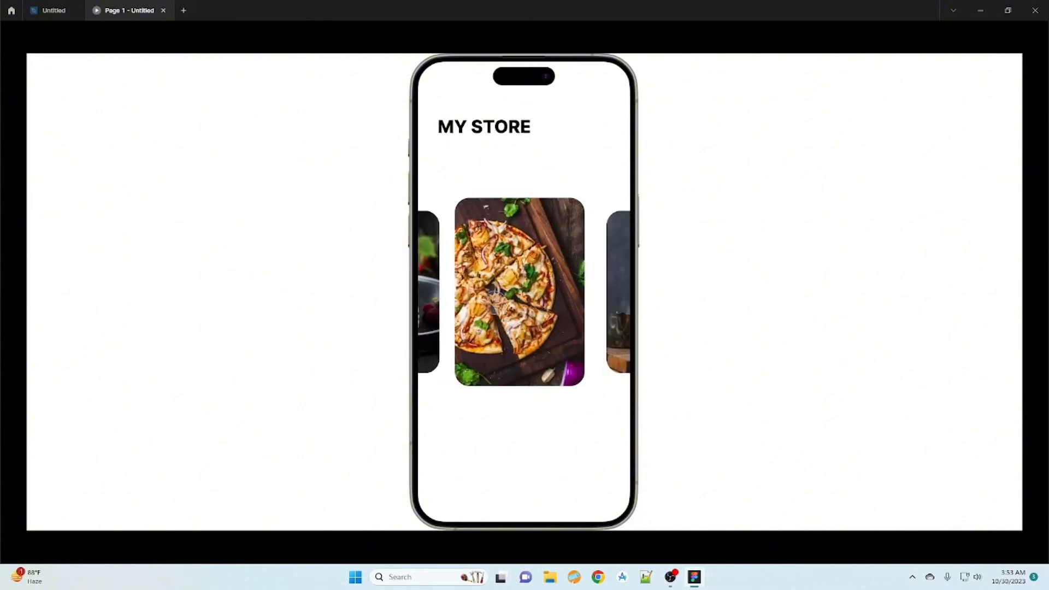
{"action": "left_click", "coordinate": [163, 11]}
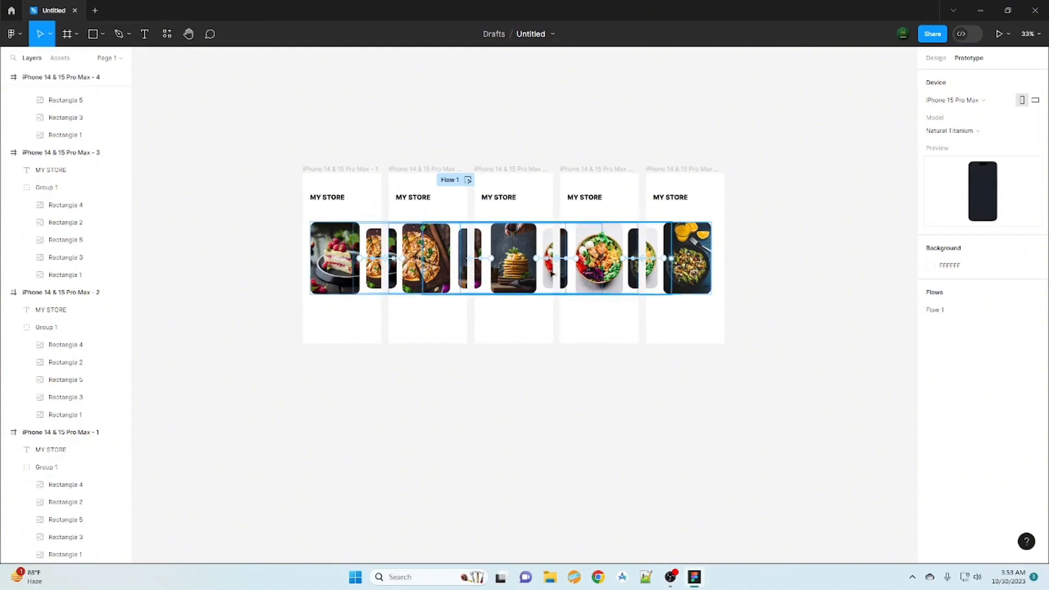
- Nudge the second frame's card group slightly left and link its pizza card to the third frame with an On drag trigger
{"action": "left_click_drag", "start_coordinate": [431, 261], "coordinate": [426, 262]}
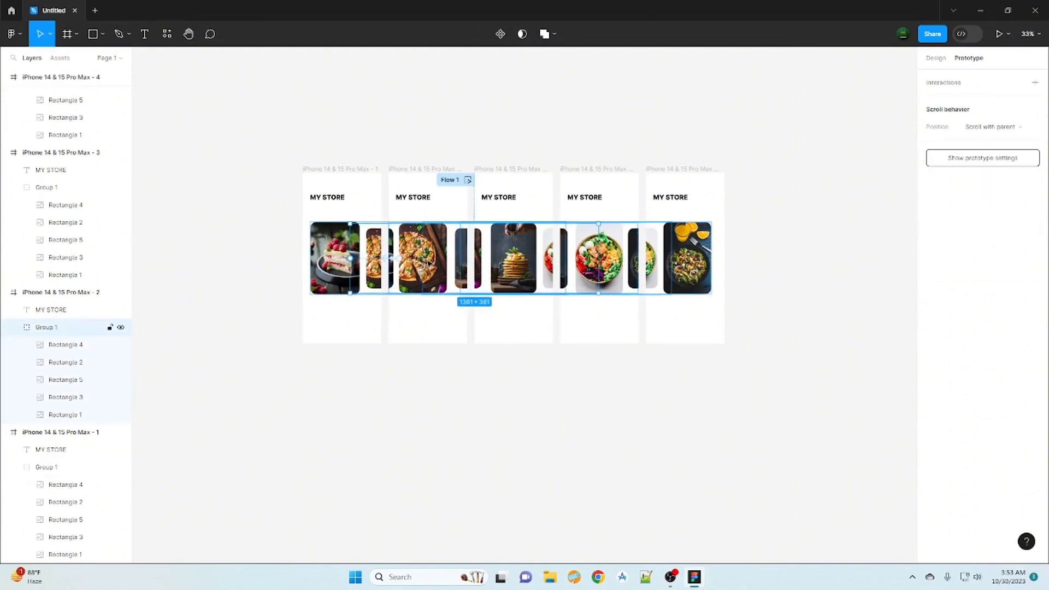
{"action": "double_click", "coordinate": [429, 262]}
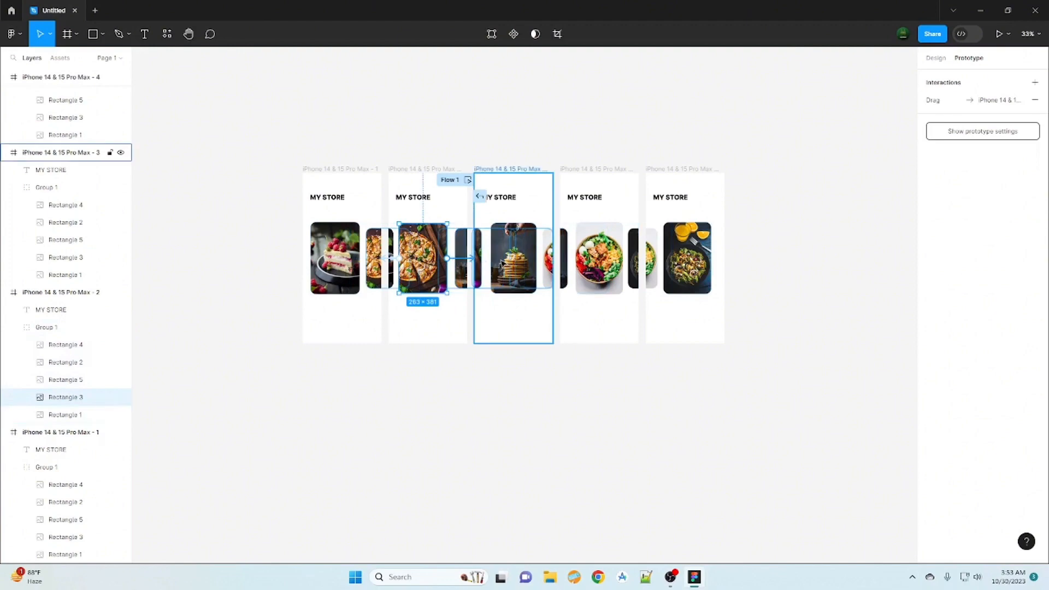
{"action": "left_click_drag", "start_coordinate": [501, 264], "coordinate": [501, 265]}
{"action": "left_click", "coordinate": [429, 287]}
{"action": "left_click", "coordinate": [443, 302]}
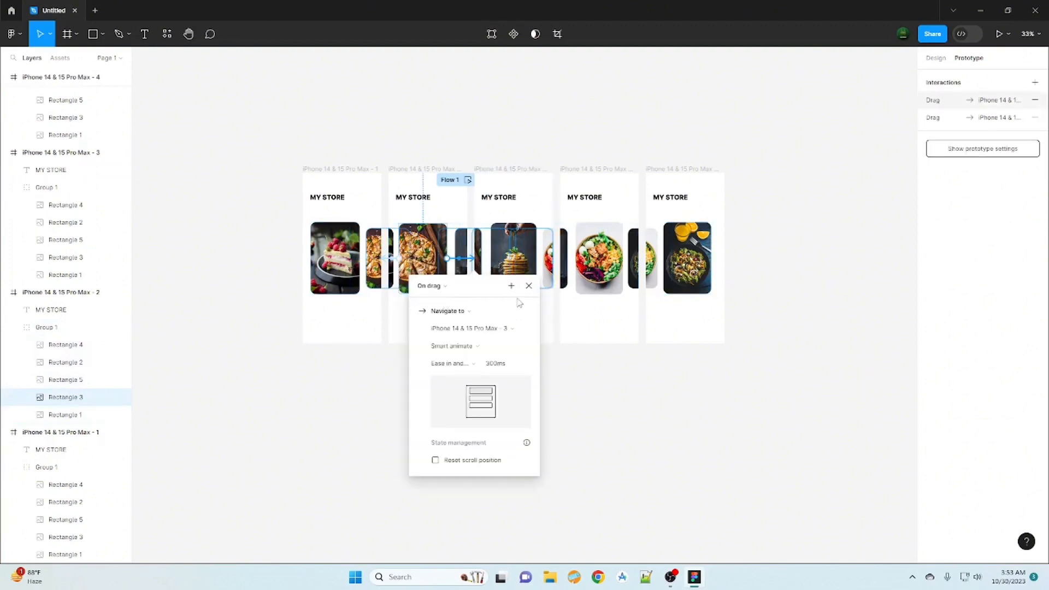
{"action": "left_click", "coordinate": [529, 286]}
{"action": "left_click", "coordinate": [617, 408]}
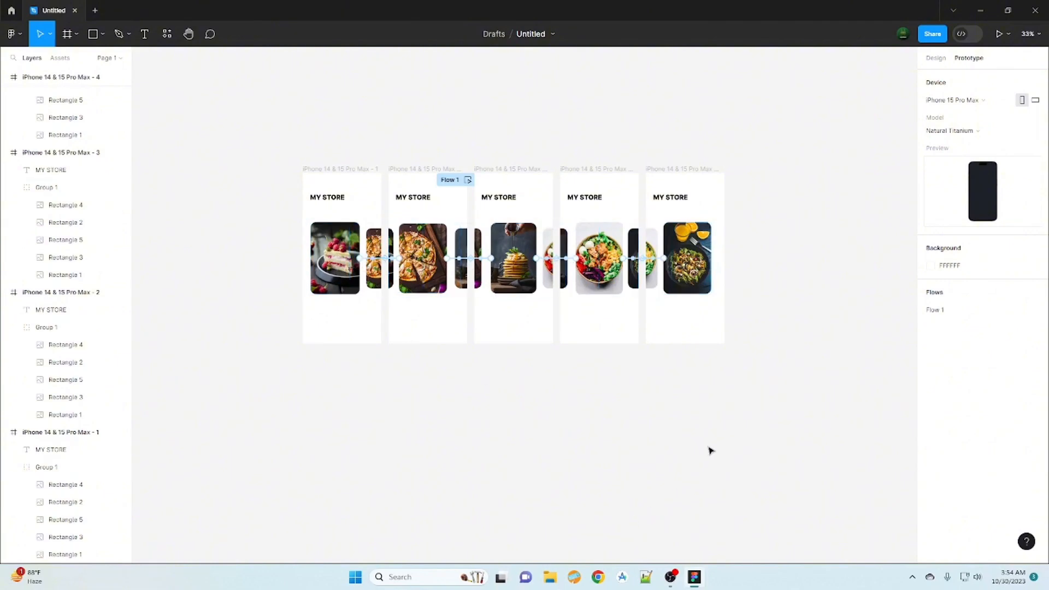
- Run the prototype preview again to test the carousel with the second-to-third frame link
{"action": "left_click", "coordinate": [999, 34]}
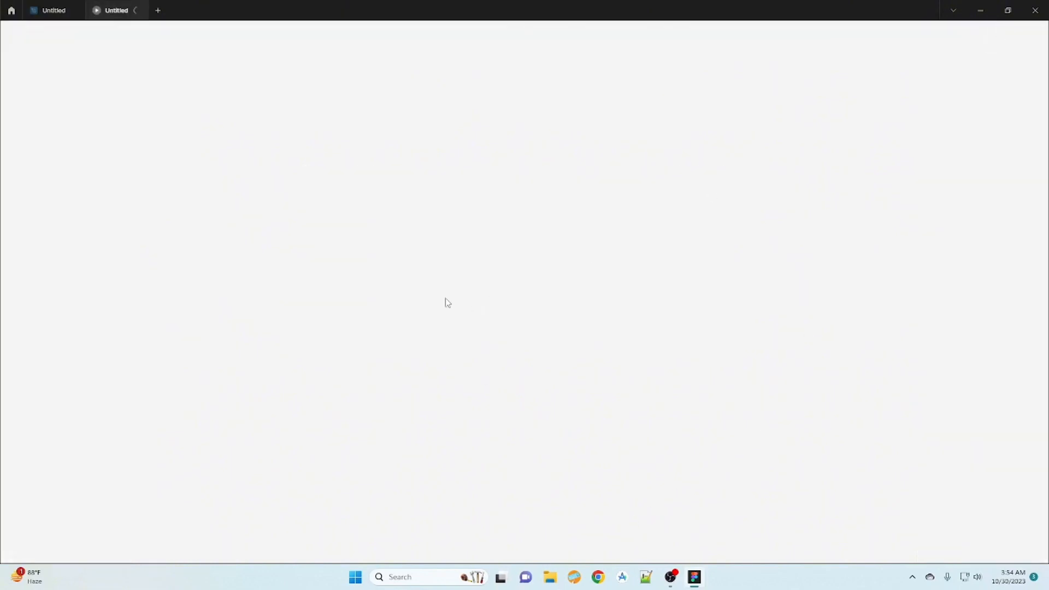